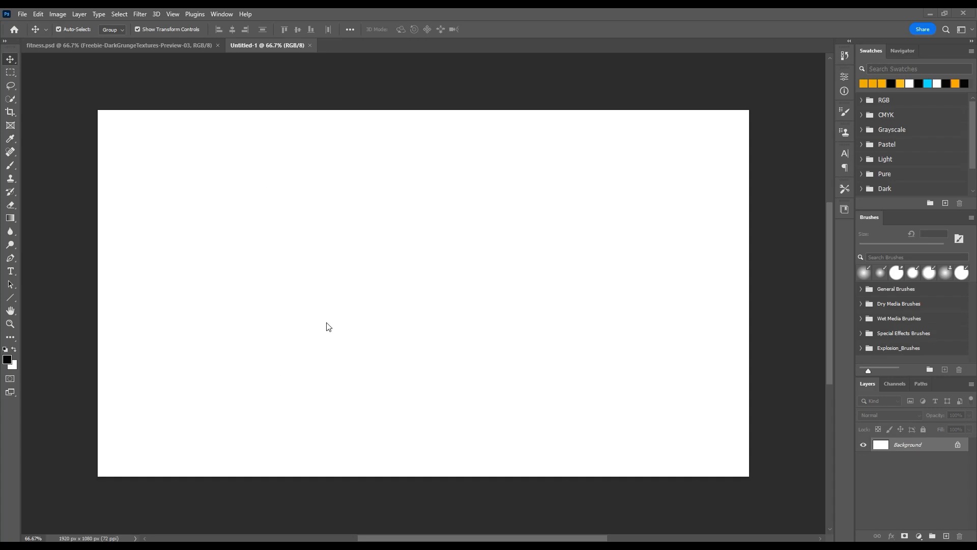
# Step: Place the fitness_PNG146 runner image on the canvas at full canvas height and position it slightly left of centre
pyautogui.hotkey('alt', 'Tab')
pyautogui.moveTo(298, 181); pyautogui.dragTo(408, 309)
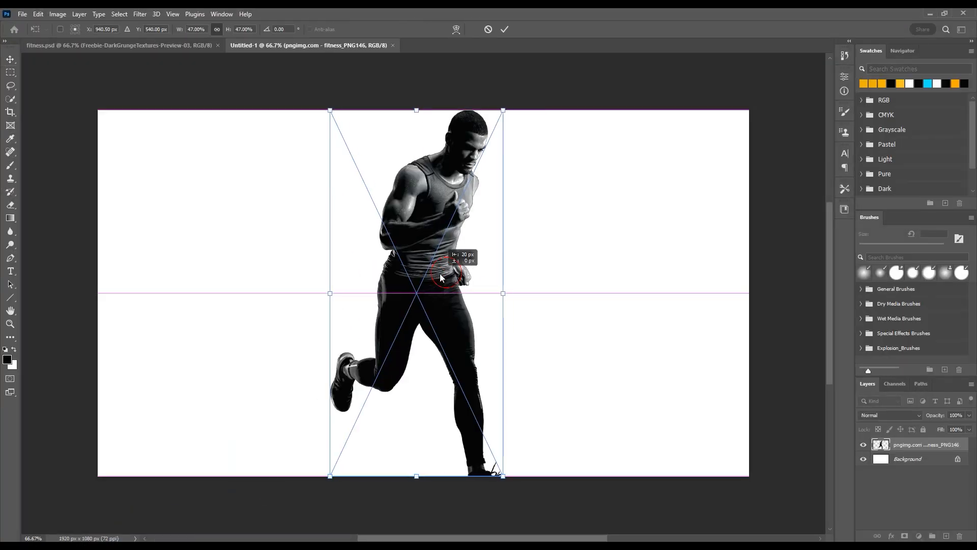
pyautogui.press('Return')
pyautogui.moveTo(437, 283); pyautogui.dragTo(432, 250)
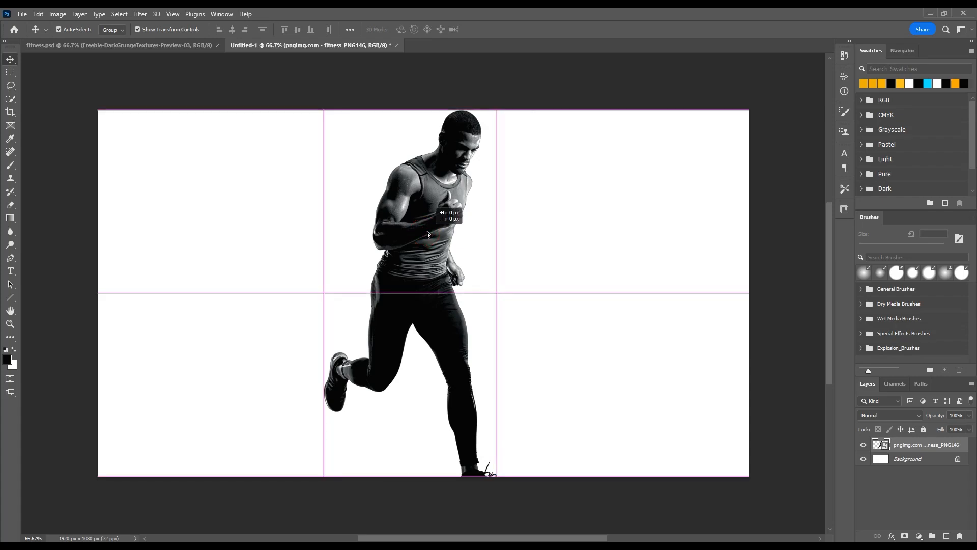
pyautogui.press('Right')
pyautogui.click(546, 95)
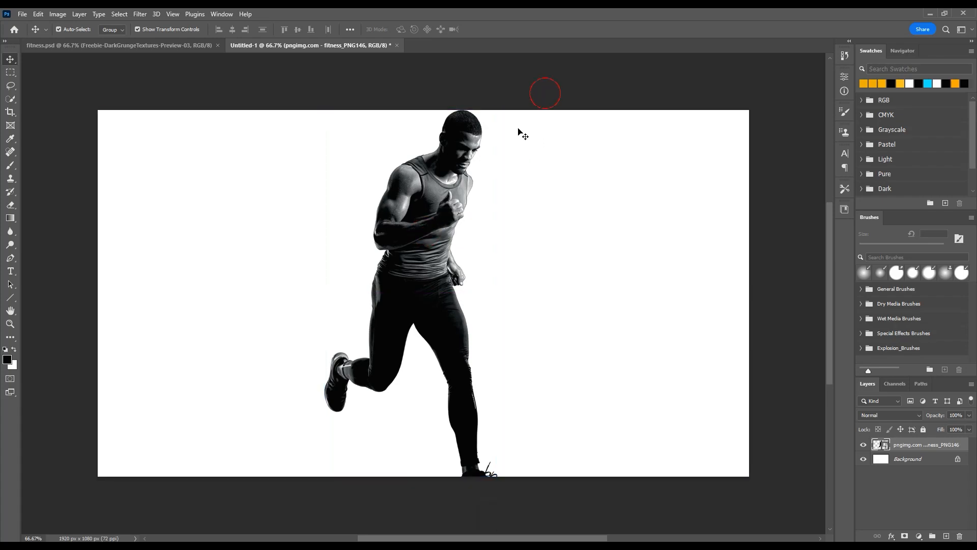
# Step: Invert the white Background layer to make it black behind the runner
pyautogui.click(428, 216)
pyautogui.click(590, 278)
pyautogui.click(903, 459)
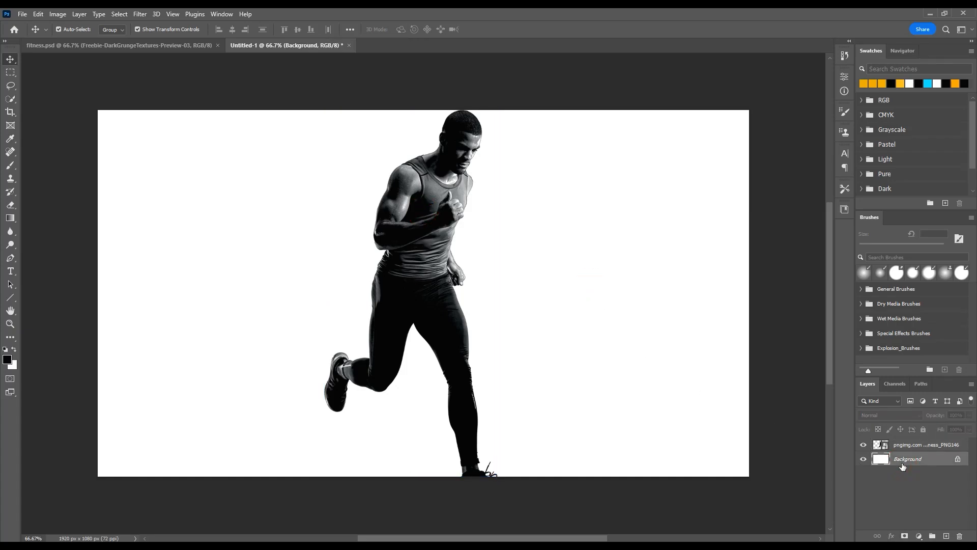
pyautogui.hotkey('ctrl', 'i')
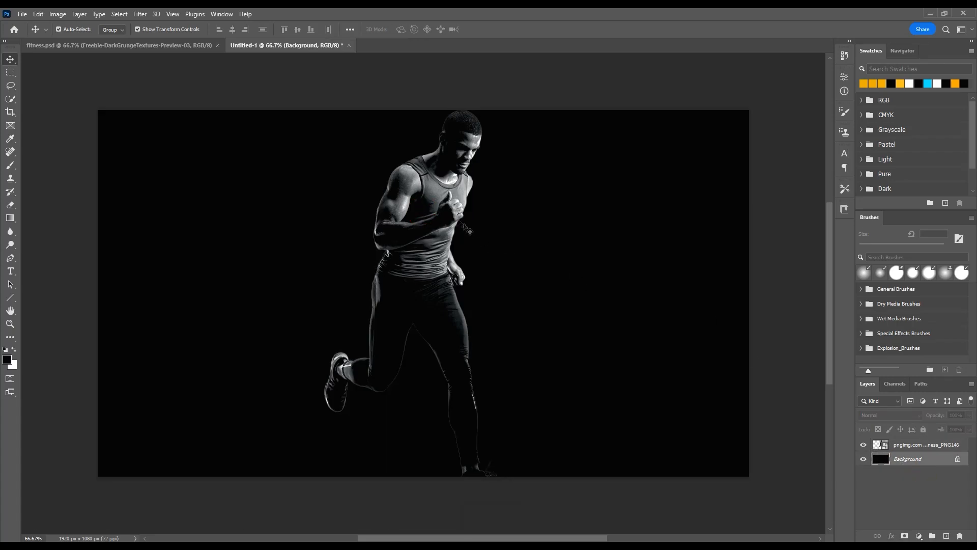
# Step: Draw a white rectangle about 486 by 624 px above the runner layer and move it over the runner's left side
pyautogui.click(427, 203)
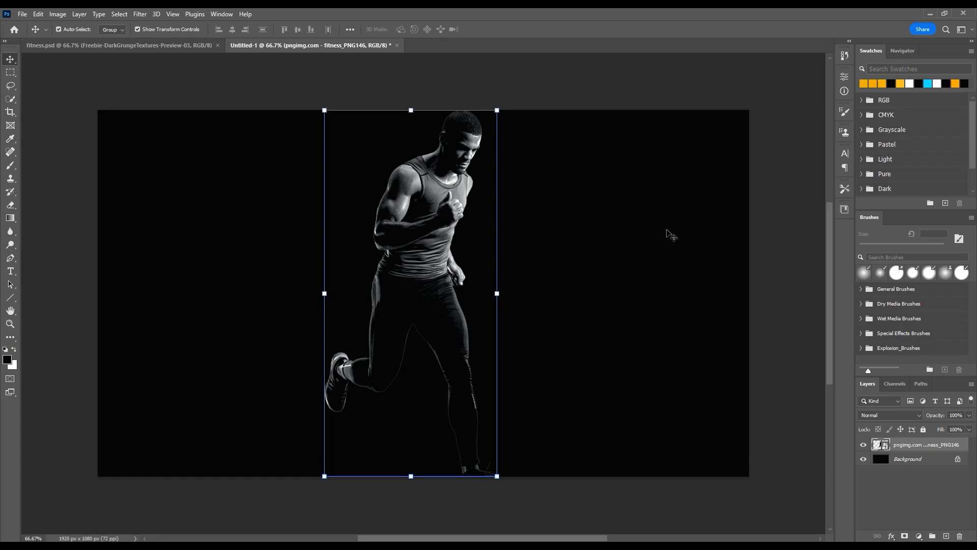
pyautogui.click(8, 299)
pyautogui.click(56, 298)
pyautogui.moveTo(286, 159); pyautogui.dragTo(451, 370)
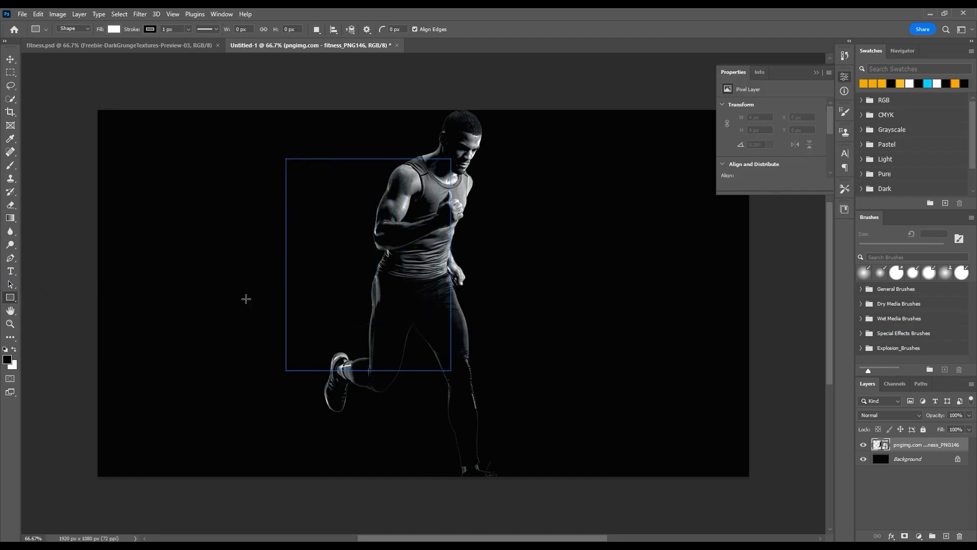
pyautogui.click(10, 59)
pyautogui.moveTo(334, 255)
pyautogui.mouseDown()
pyautogui.moveTo(327, 265)
pyautogui.moveTo(342, 244)
pyautogui.mouseUp()
pyautogui.moveTo(343, 253); pyautogui.dragTo(341, 241)
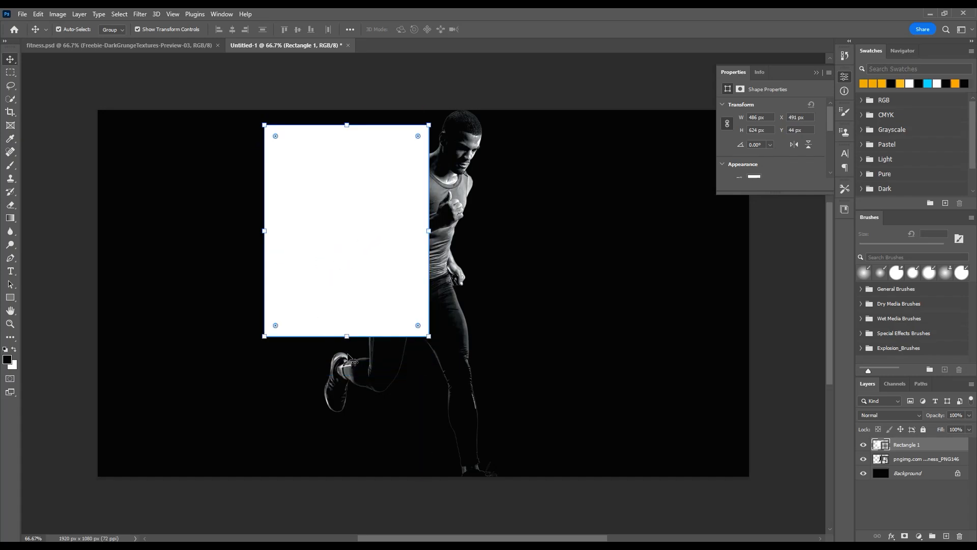
# Step: Skew the rectangle vertically into a parallelogram with its left side lower, and move its layer behind the runner
pyautogui.moveTo(264, 230); pyautogui.dragTo(263, 303)
pyautogui.moveTo(334, 281); pyautogui.dragTo(333, 279)
pyautogui.press('Return')
pyautogui.hotkey('ctrl', '[')
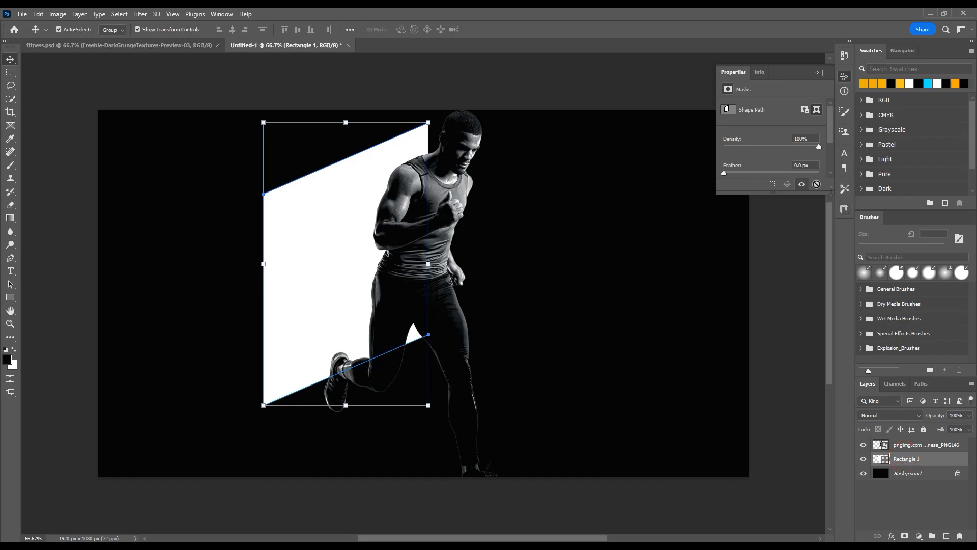
# Step: Fill the parallelogram with the recently used orange-yellow colour and remove its stroke
pyautogui.click(10, 297)
pyautogui.click(115, 29)
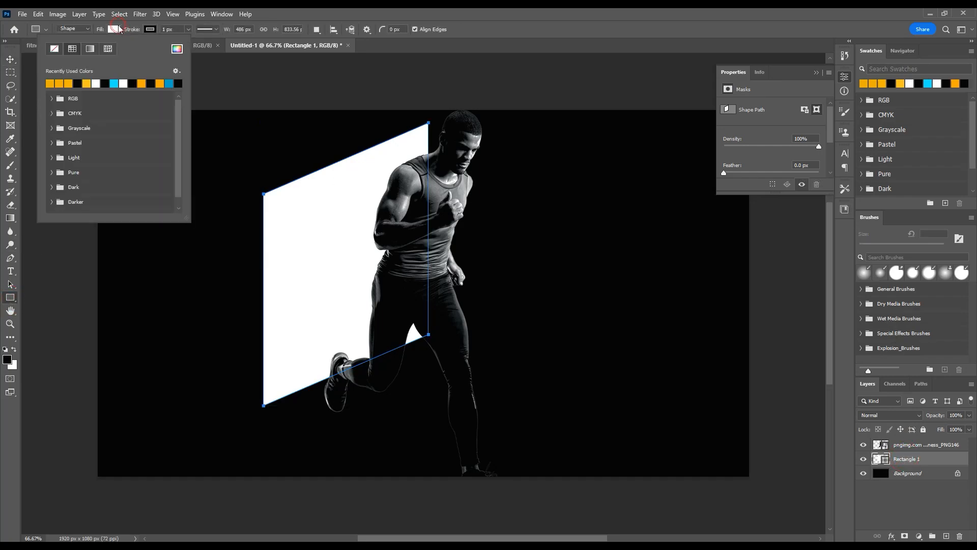
pyautogui.click(50, 83)
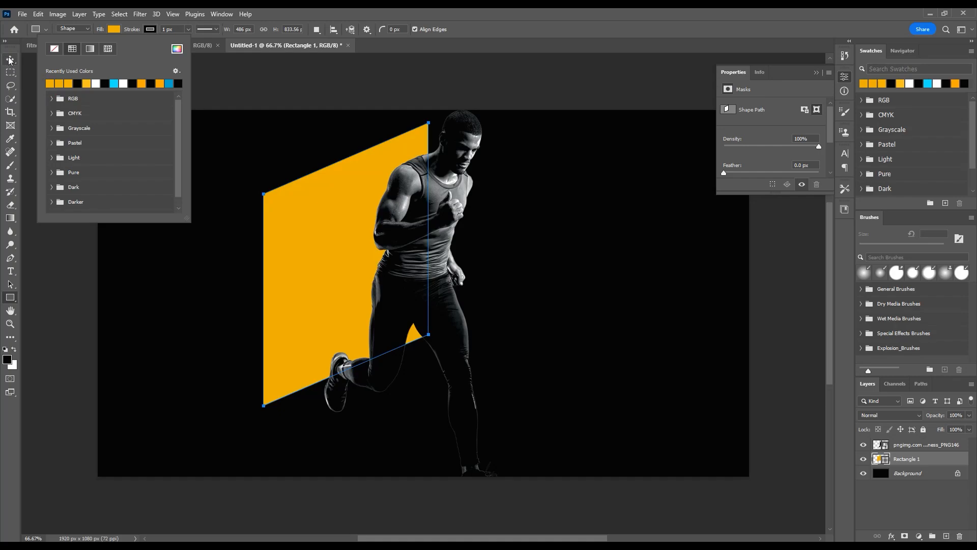
pyautogui.click(154, 30)
pyautogui.click(94, 51)
pyautogui.click(10, 59)
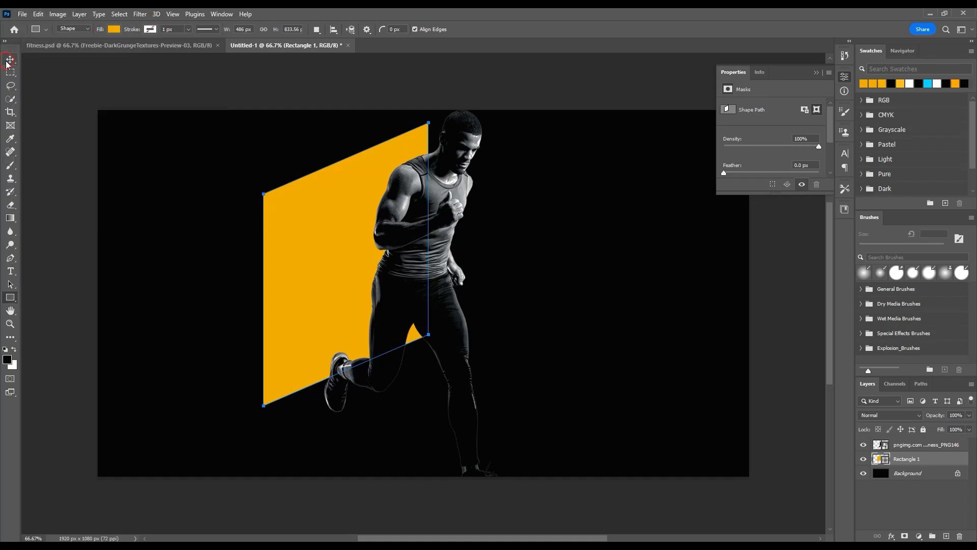
# Step: Scale the orange parallelogram to about 85% width and 88% height, and position it behind the runner's upper body
pyautogui.click(320, 65)
pyautogui.moveTo(345, 255); pyautogui.dragTo(345, 268)
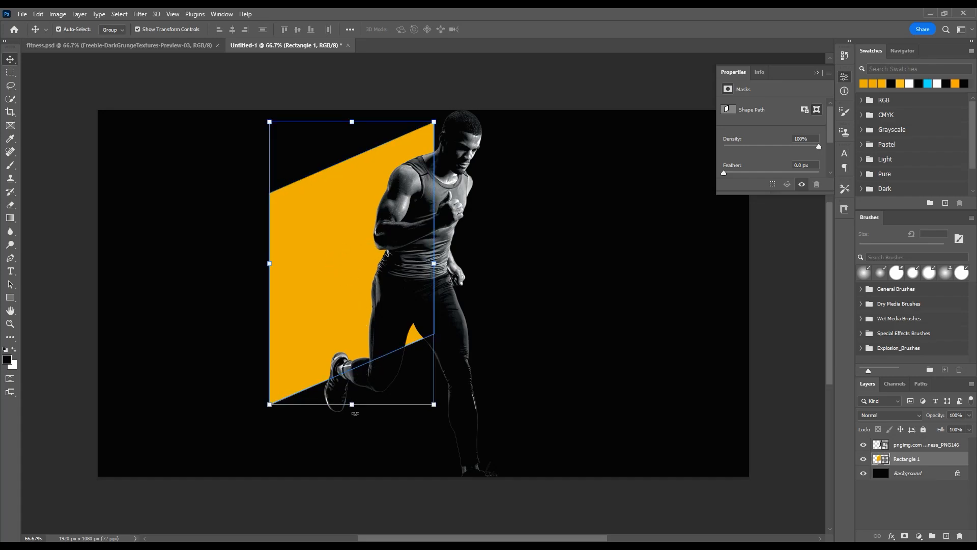
pyautogui.moveTo(269, 261); pyautogui.dragTo(276, 262)
pyautogui.moveTo(352, 404); pyautogui.dragTo(355, 370)
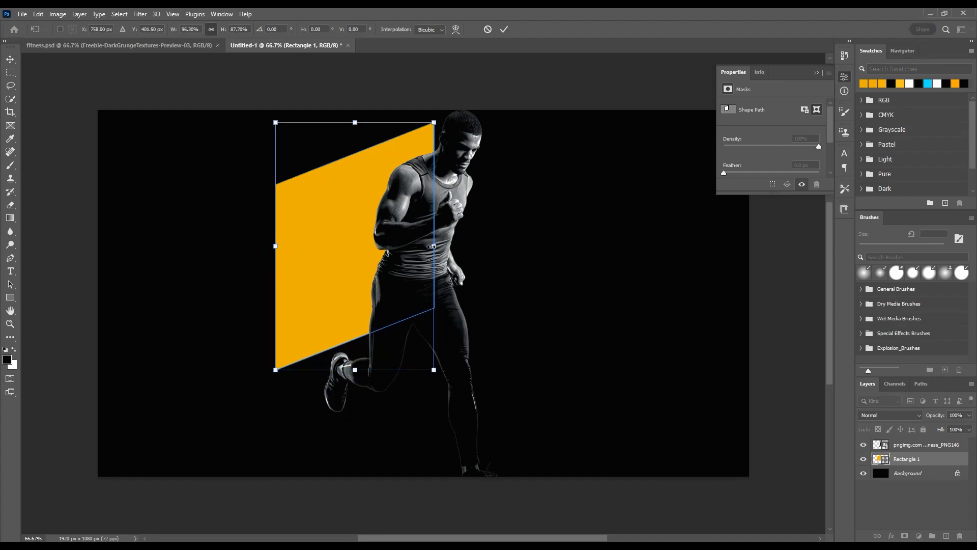
pyautogui.moveTo(432, 246); pyautogui.dragTo(414, 245)
pyautogui.moveTo(331, 281); pyautogui.dragTo(340, 289)
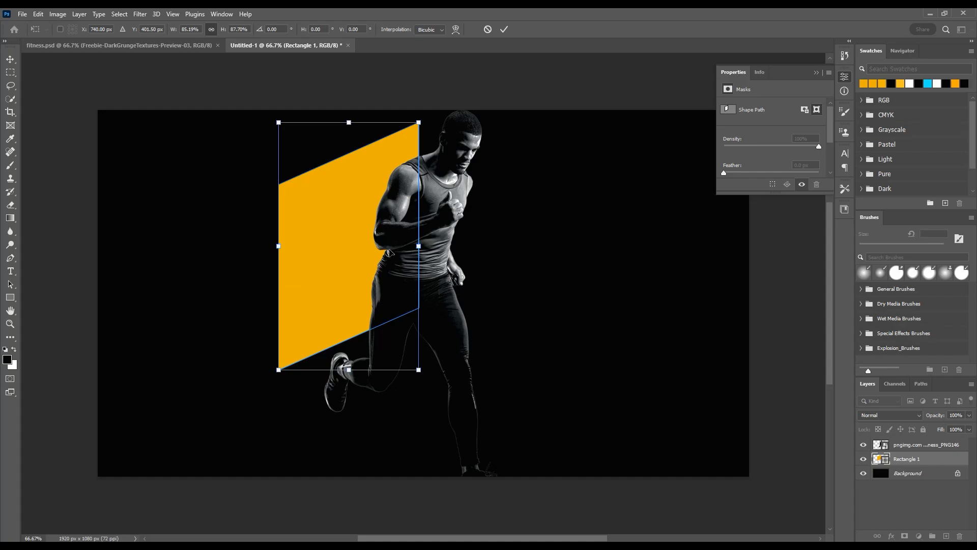
pyautogui.press('Return')
# Step: Duplicate the orange parallelogram, bring the copy to the front, and offset it down and right over the runner's torso
pyautogui.hotkey('ctrl', 'j')
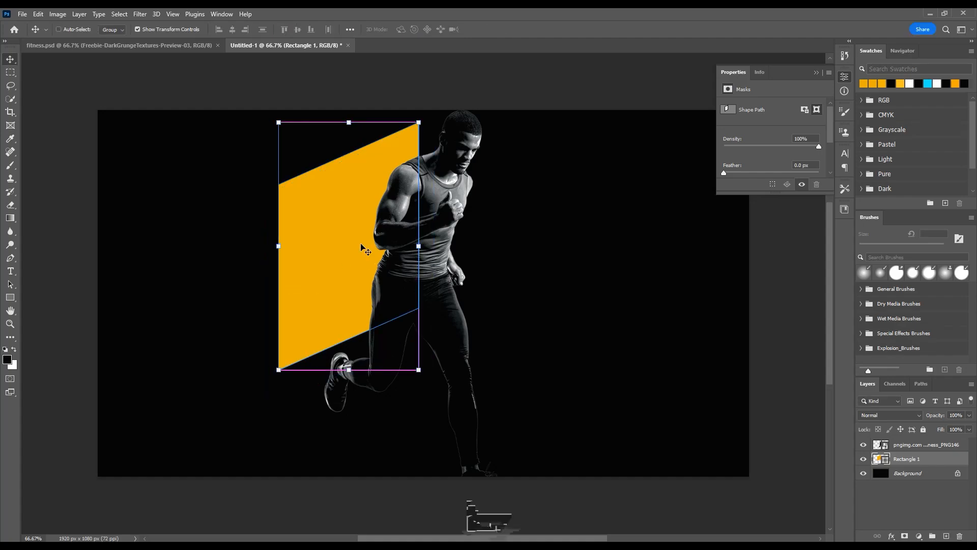
pyautogui.moveTo(335, 237); pyautogui.dragTo(428, 290)
pyautogui.hotkey('ctrl', 'shift', ']')
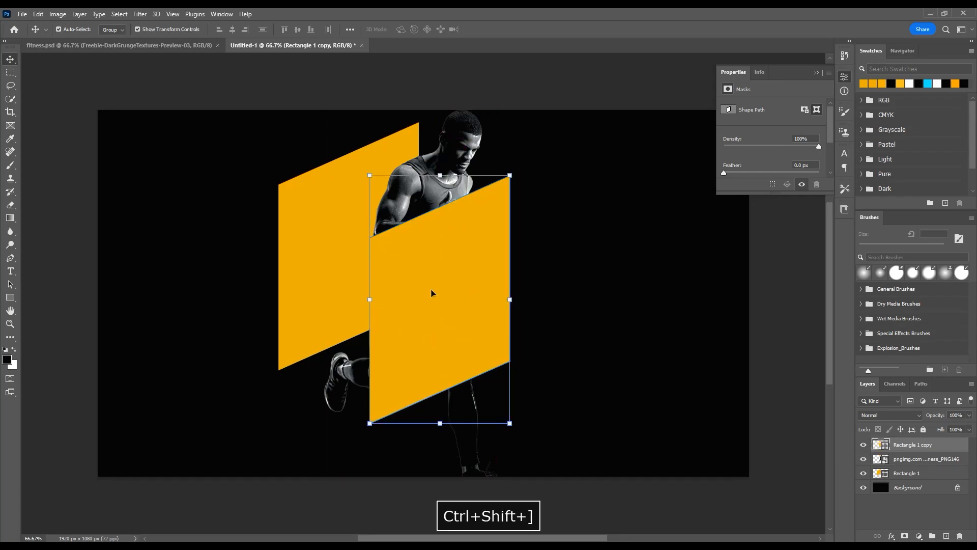
pyautogui.moveTo(457, 322); pyautogui.dragTo(459, 304)
# Step: Set the front parallelogram copy to Multiply blending and shift it slightly left and down over the runner
pyautogui.click(883, 416)
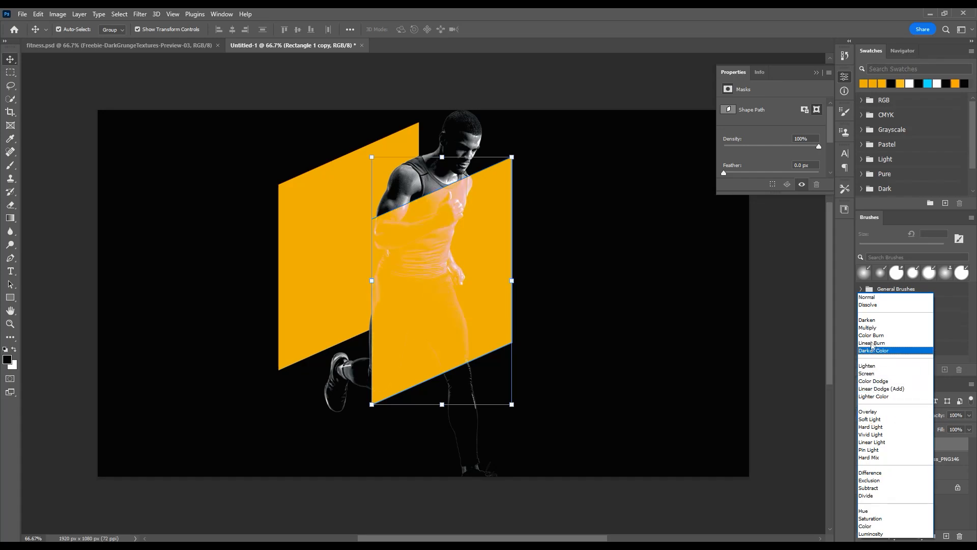
pyautogui.click(870, 328)
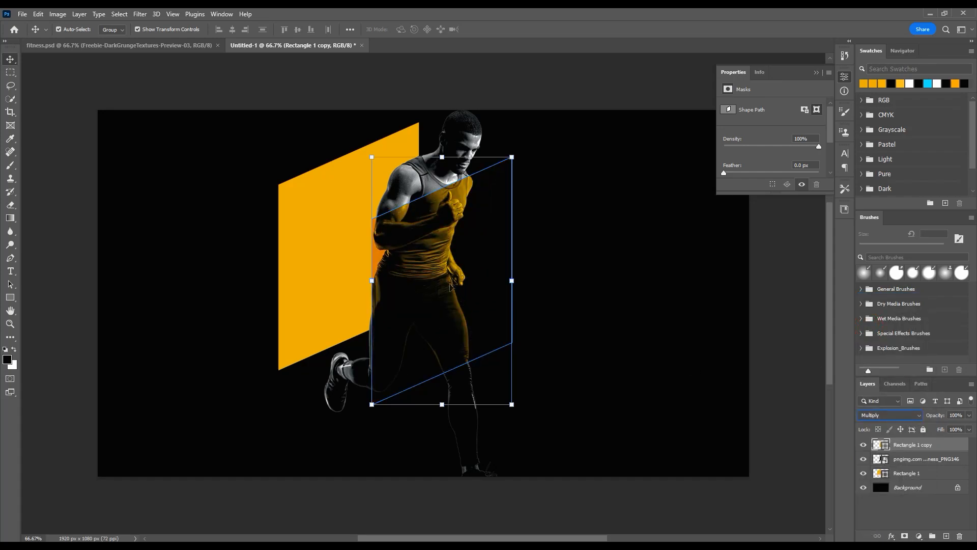
pyautogui.moveTo(443, 251); pyautogui.dragTo(436, 280)
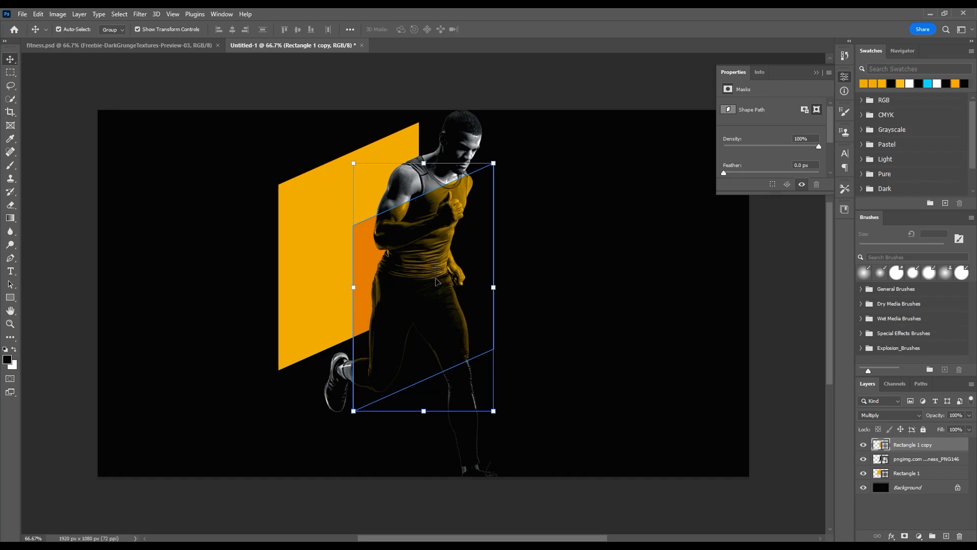
pyautogui.click(578, 305)
pyautogui.click(436, 276)
# Step: Skew the rear parallelogram's left edge slightly outward and downward, and nudge the front copy to the right
pyautogui.click(317, 273)
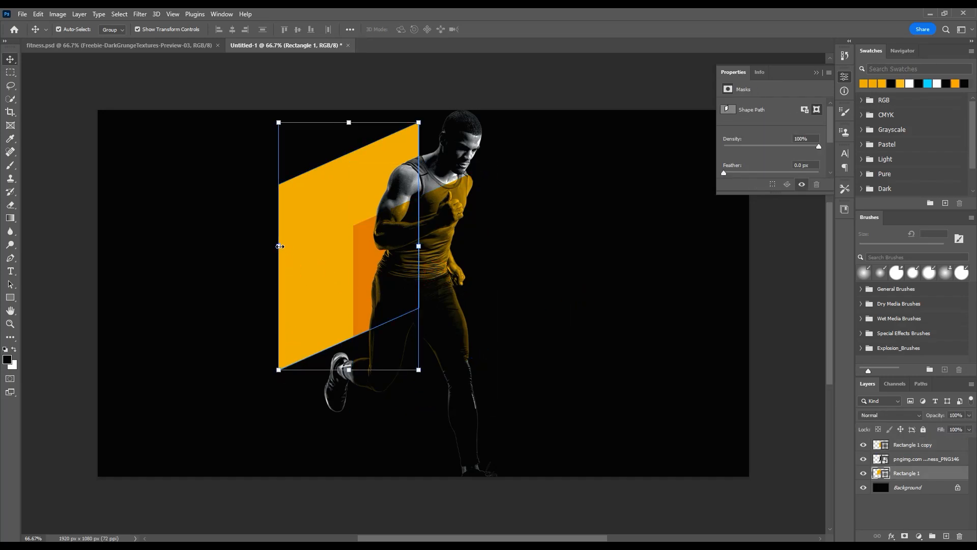
pyautogui.moveTo(279, 246)
pyautogui.mouseDown()
pyautogui.moveTo(300, 277)
pyautogui.moveTo(273, 257)
pyautogui.mouseUp()
pyautogui.press('Return')
pyautogui.click(436, 259)
pyautogui.click(431, 287)
pyautogui.press('Right')
pyautogui.click(561, 303)
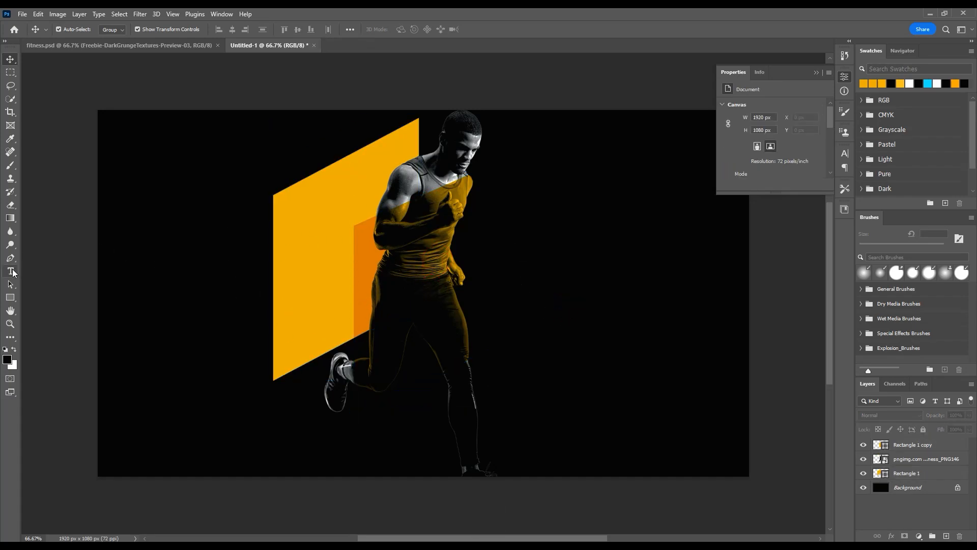
# Step: Add the white text FITNESS and scale it to about 376 pt across the canvas
pyautogui.click(12, 272)
pyautogui.click(124, 274)
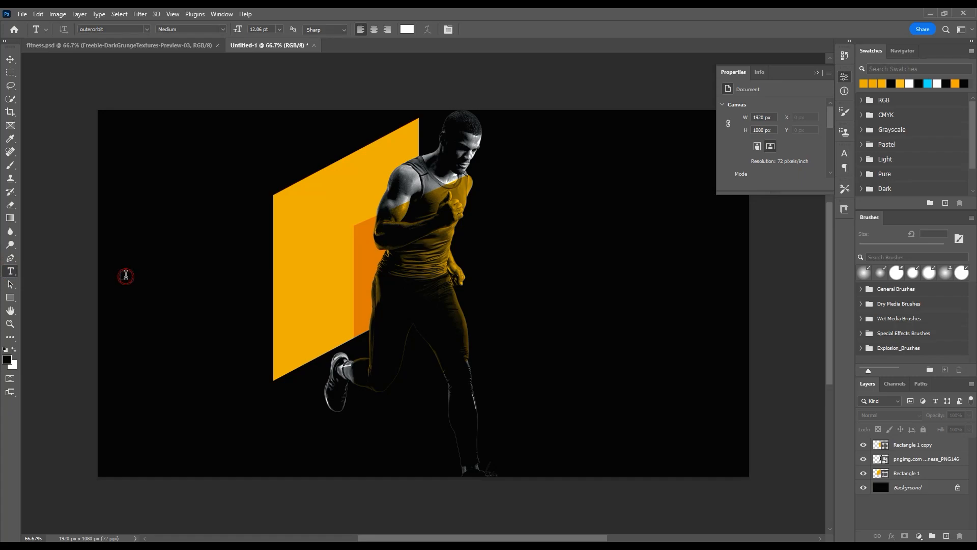
pyautogui.write('GET')
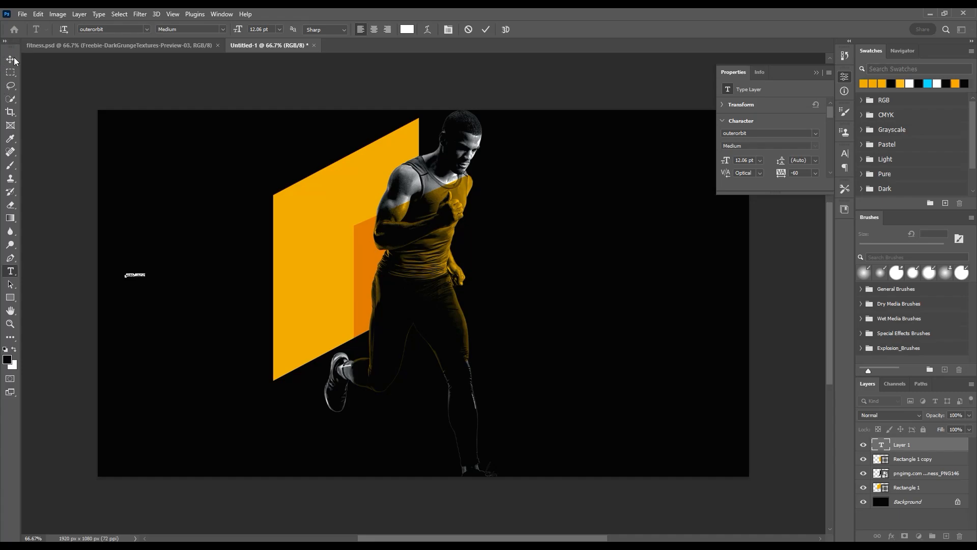
pyautogui.click(15, 60)
pyautogui.moveTo(146, 278); pyautogui.dragTo(594, 316)
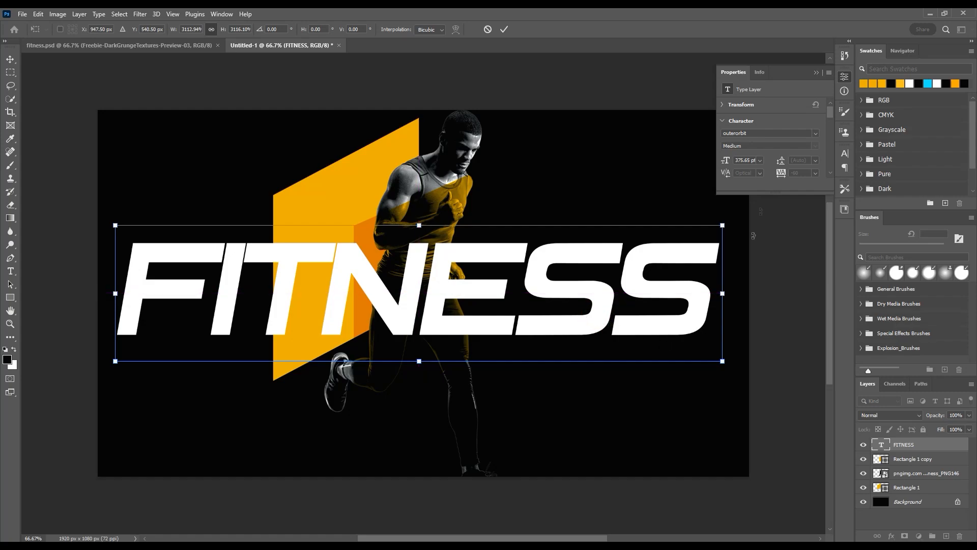
pyautogui.press('Return')
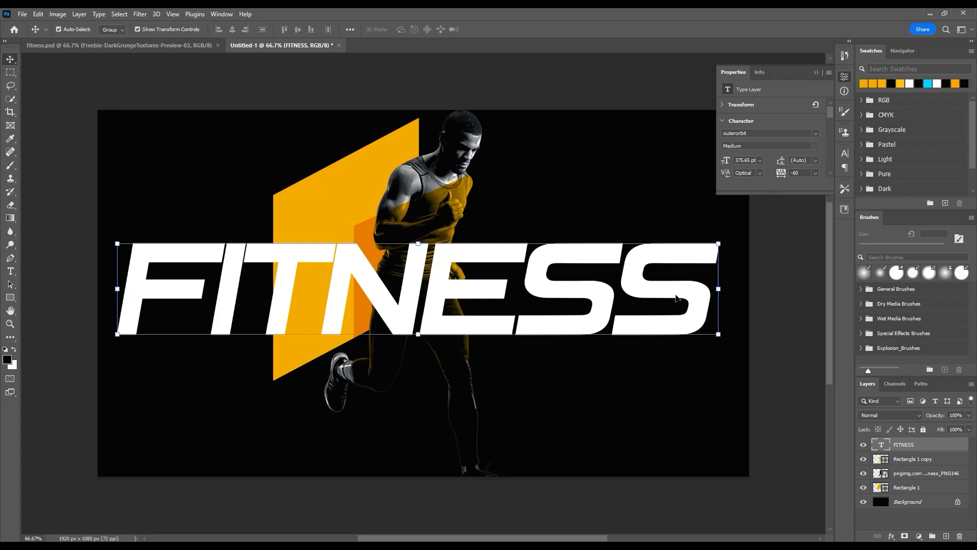
# Step: Enlarge the FITNESS text to about 386 pt
pyautogui.moveTo(719, 333)
pyautogui.mouseDown()
pyautogui.moveTo(734, 362)
pyautogui.moveTo(711, 326)
pyautogui.mouseUp()
pyautogui.moveTo(733, 361); pyautogui.dragTo(737, 363)
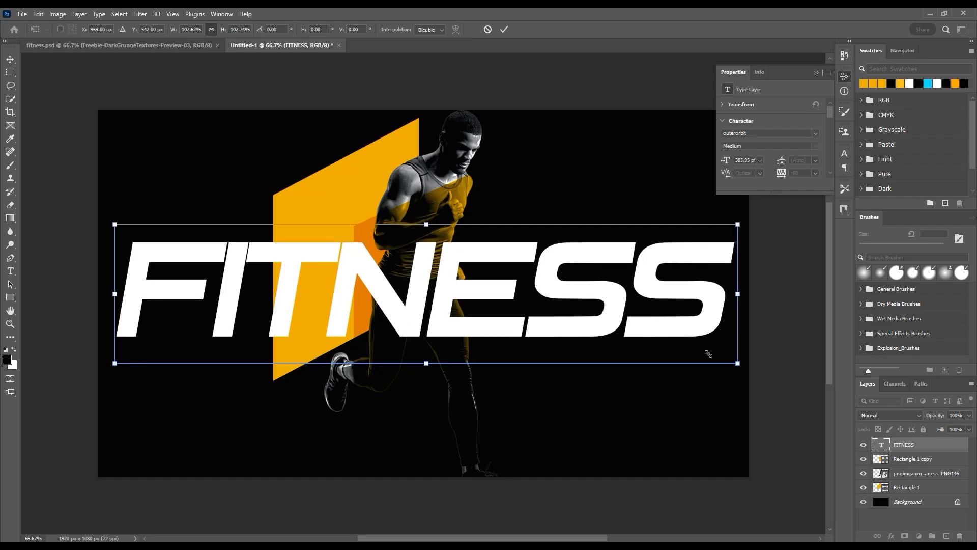
pyautogui.click(845, 153)
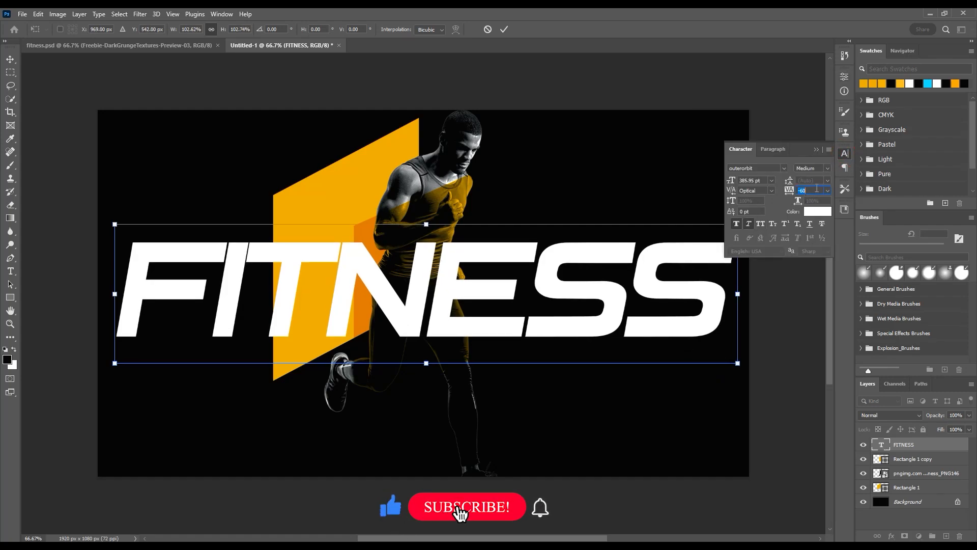
pyautogui.click(504, 29)
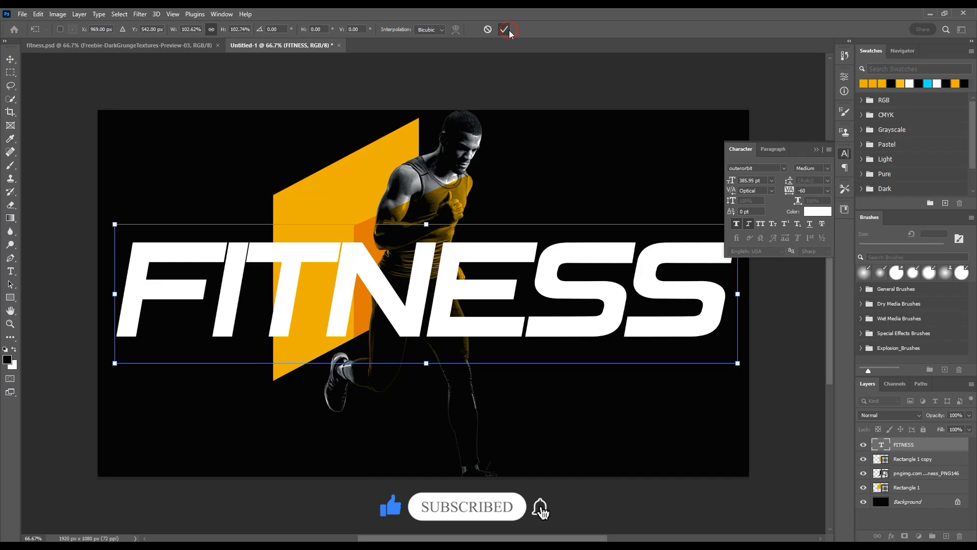
pyautogui.click(535, 59)
# Step: Scale the FITNESS text to about 388 pt and centre it on the canvas
pyautogui.moveTo(591, 301); pyautogui.dragTo(584, 304)
pyautogui.hotkey('ctrl', 't')
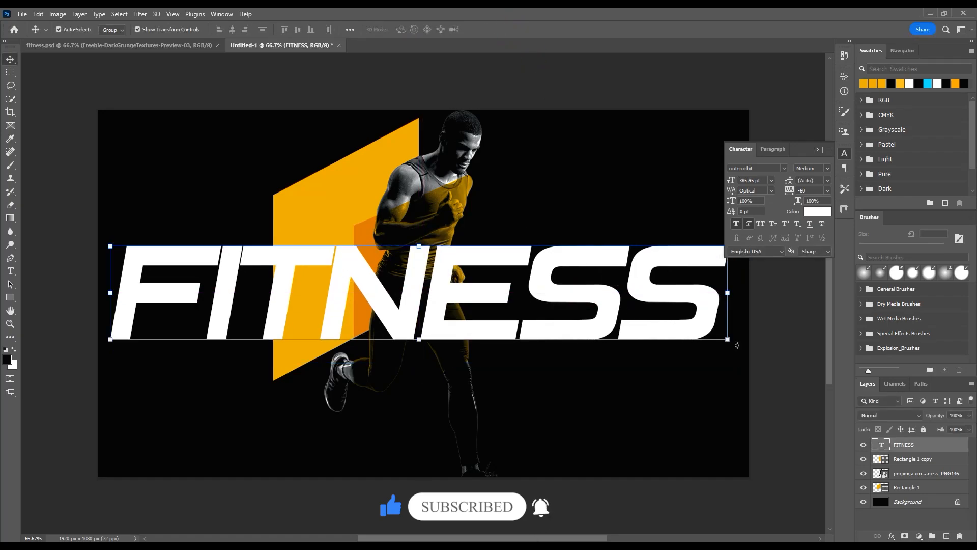
pyautogui.moveTo(734, 359); pyautogui.dragTo(736, 365)
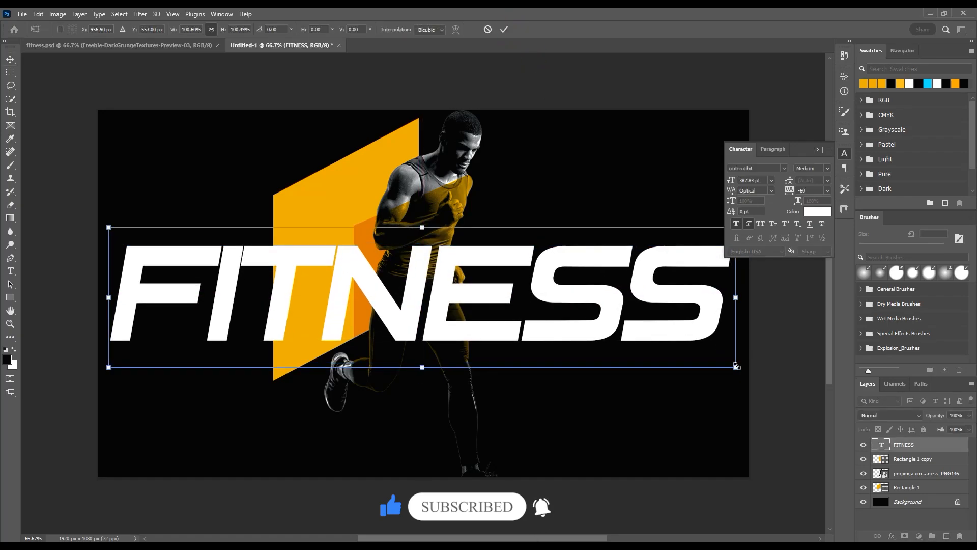
pyautogui.click(816, 149)
pyautogui.press('Return')
pyautogui.moveTo(676, 291); pyautogui.dragTo(680, 292)
# Step: Set the FITNESS layer's fill to 0% and add a white 2 px outside stroke
pyautogui.moveTo(942, 432); pyautogui.dragTo(750, 438)
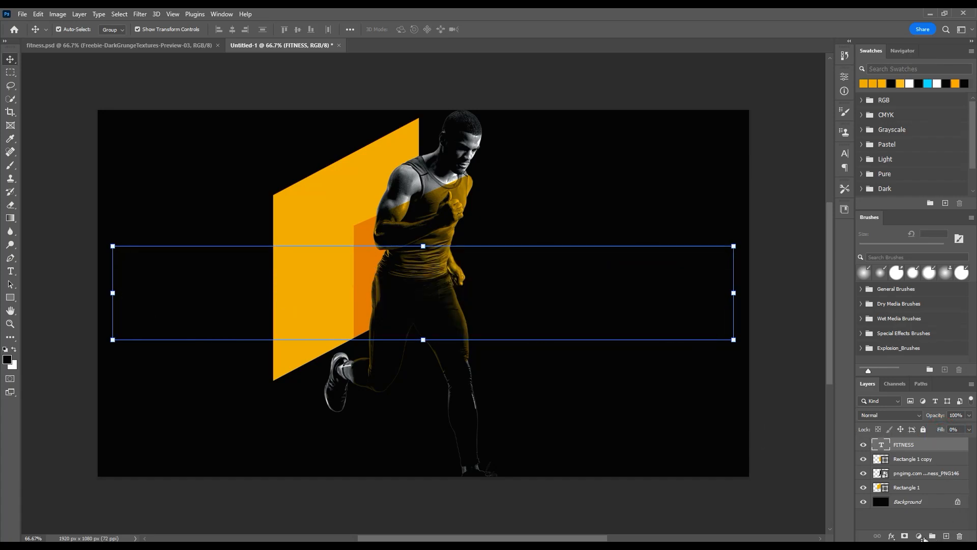
pyautogui.click(891, 536)
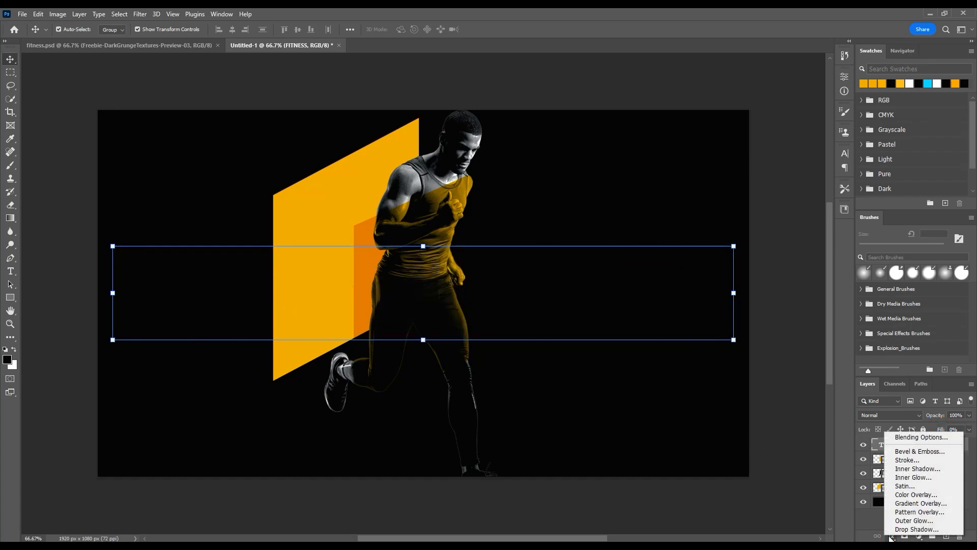
pyautogui.click(906, 461)
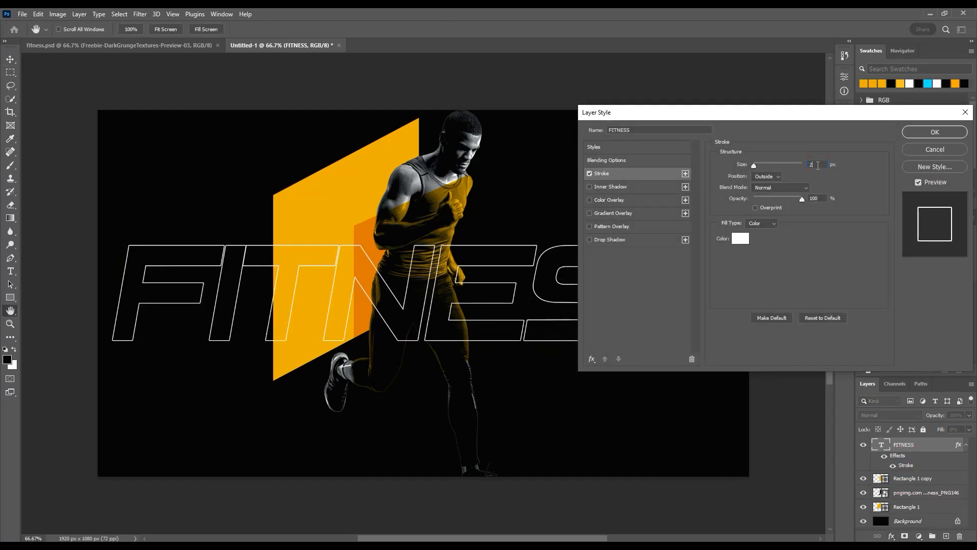
pyautogui.press('Down')
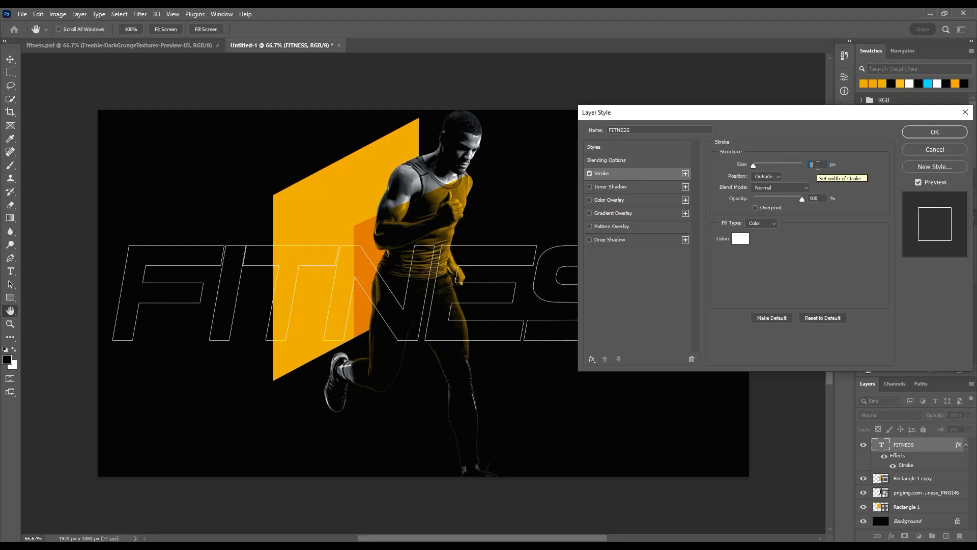
pyautogui.press('Up')
pyautogui.click(933, 133)
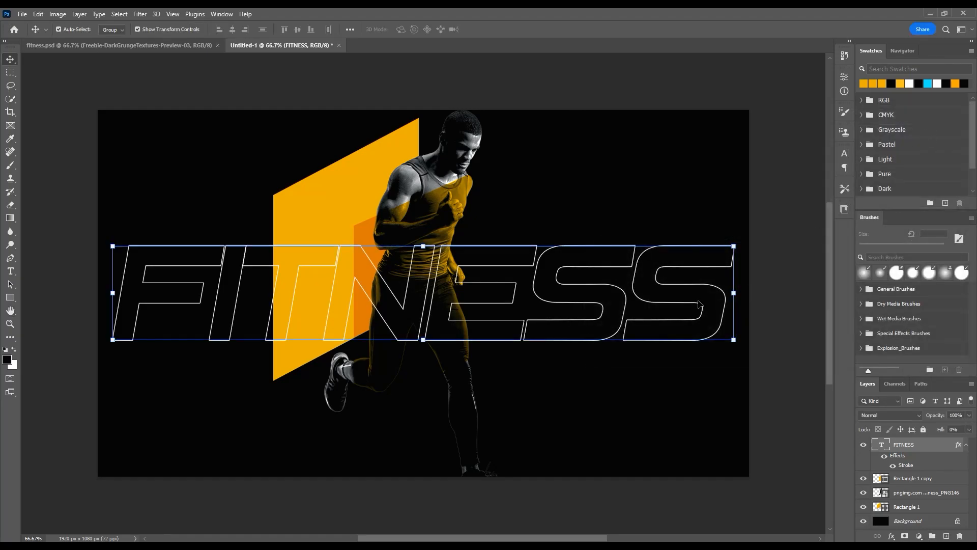
# Step: Add the white text GET A PERFECCT in the black area above the start of FITNESS
pyautogui.click(109, 252)
pyautogui.press('t')
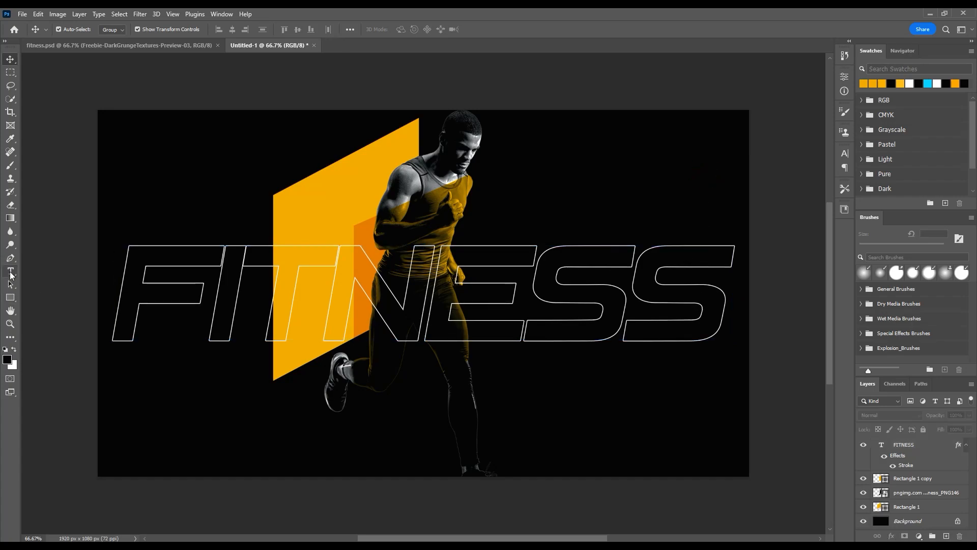
pyautogui.click(161, 205)
pyautogui.write('BECTHE')
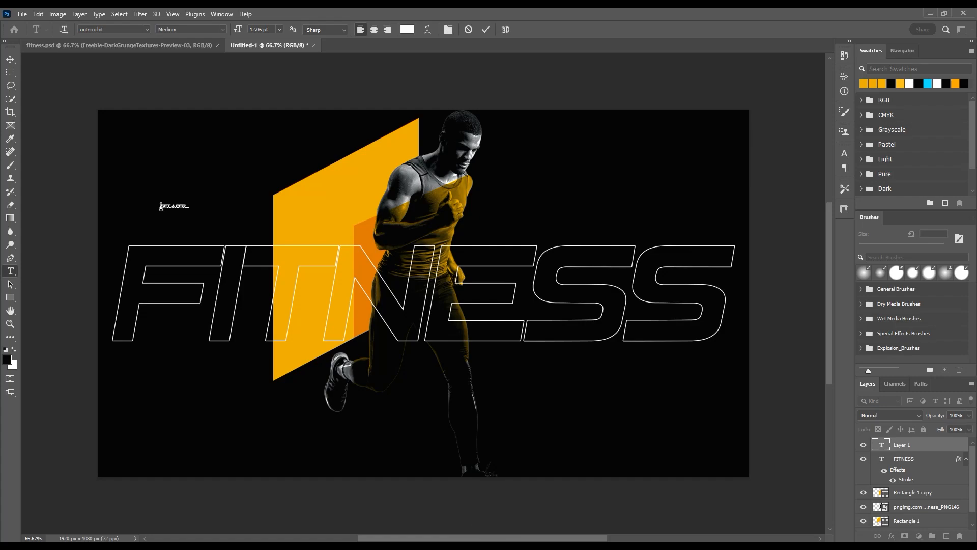
pyautogui.click(10, 59)
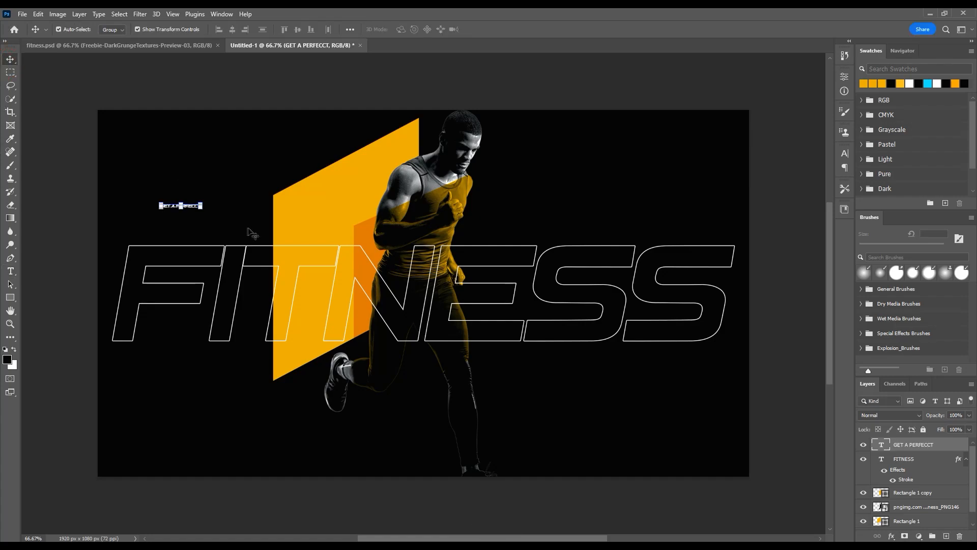
# Step: Scale the GET A PERFECCT tagline to about 48 pt and place it just above the first letters of FITNESS
pyautogui.hotkey('ctrl', 't')
pyautogui.moveTo(202, 209); pyautogui.dragTo(287, 251)
pyautogui.moveTo(250, 204)
pyautogui.mouseDown()
pyautogui.moveTo(267, 219)
pyautogui.moveTo(243, 194)
pyautogui.mouseUp()
pyautogui.moveTo(251, 203); pyautogui.dragTo(285, 227)
pyautogui.moveTo(361, 240); pyautogui.dragTo(332, 233)
pyautogui.press('Return')
# Step: Set the tracking of the GET A PERFECCT tagline to 60
pyautogui.click(843, 154)
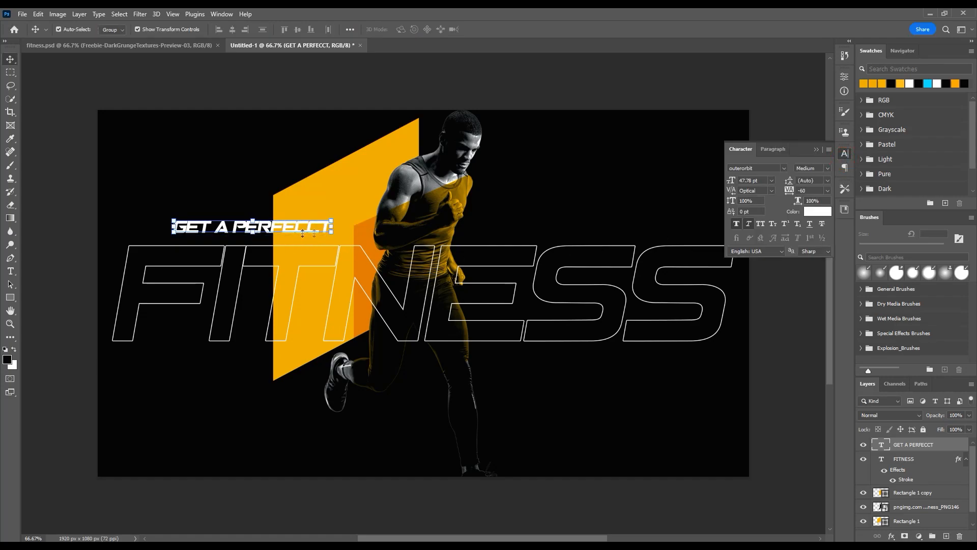
pyautogui.write('0')
pyautogui.press('Return')
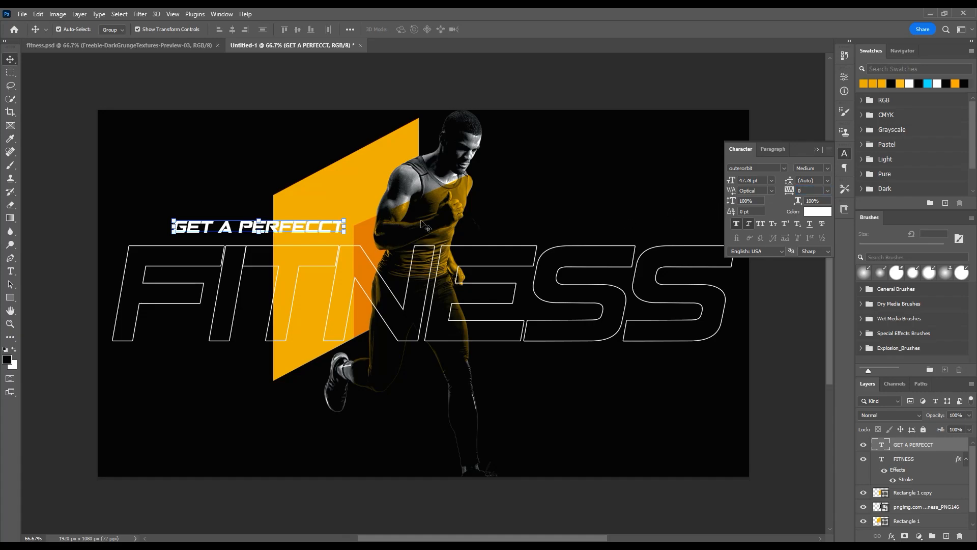
pyautogui.click(815, 190)
pyautogui.press('Up')
pyautogui.press('Up')
pyautogui.press('Up')
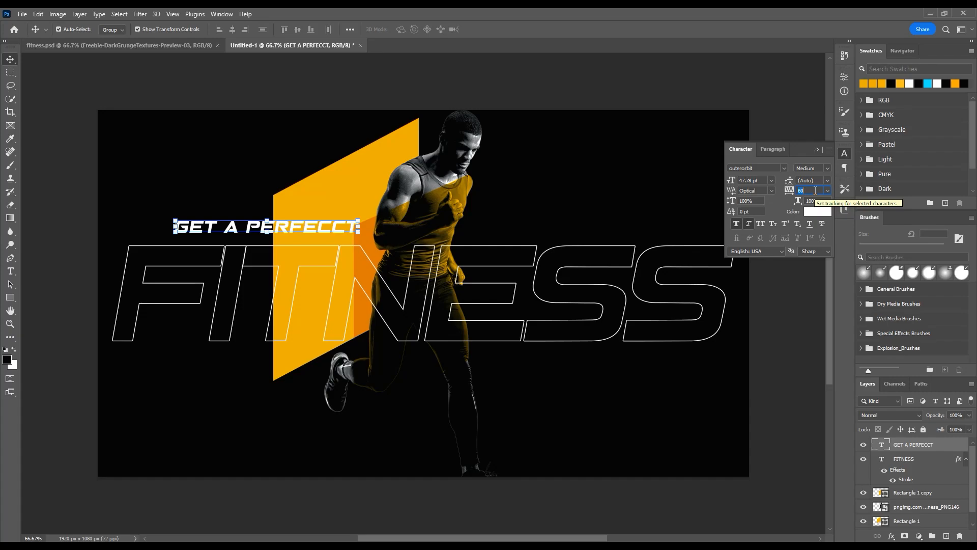
pyautogui.click(319, 228)
# Step: Set the tagline's font size to 45 pt and nudge it slightly to the right
pyautogui.moveTo(756, 180); pyautogui.dragTo(713, 185)
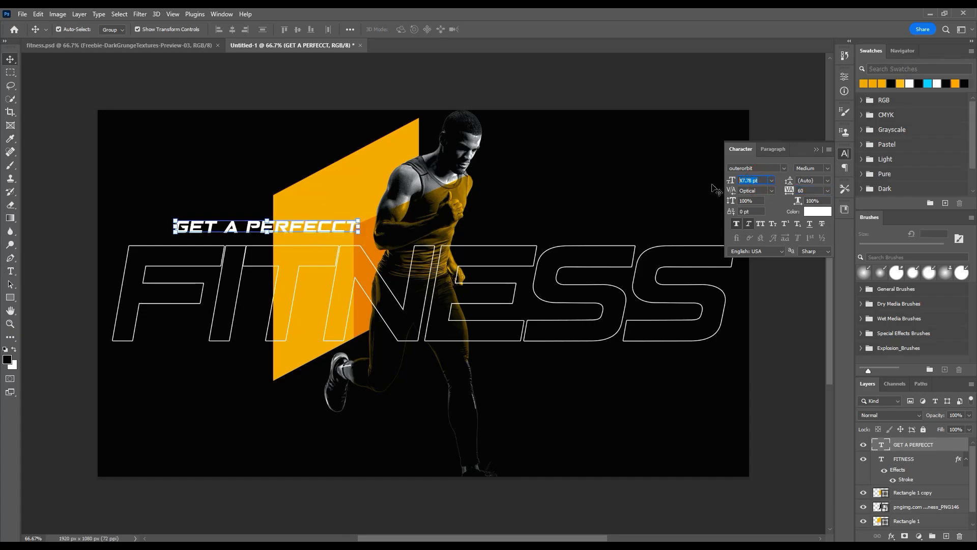
pyautogui.write('45')
pyautogui.moveTo(297, 229); pyautogui.dragTo(301, 230)
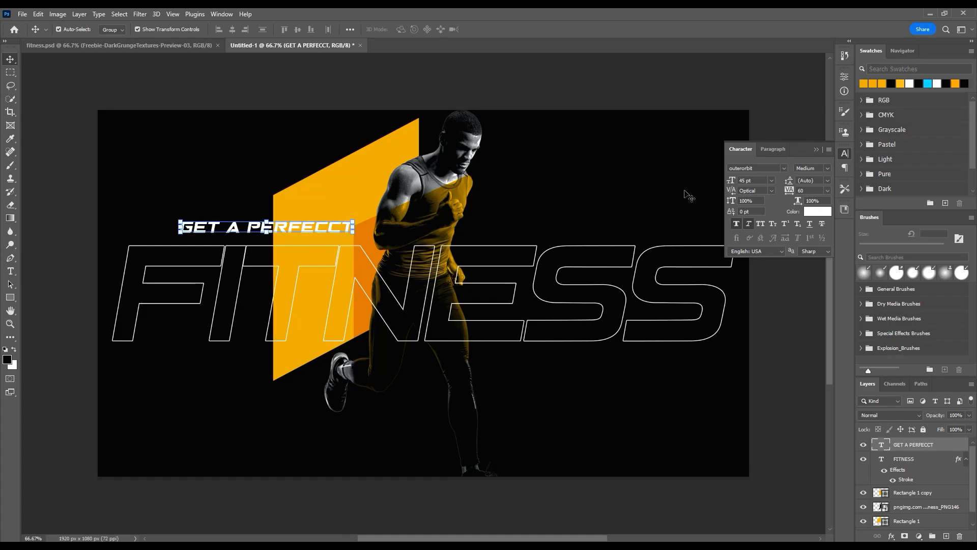
pyautogui.click(818, 149)
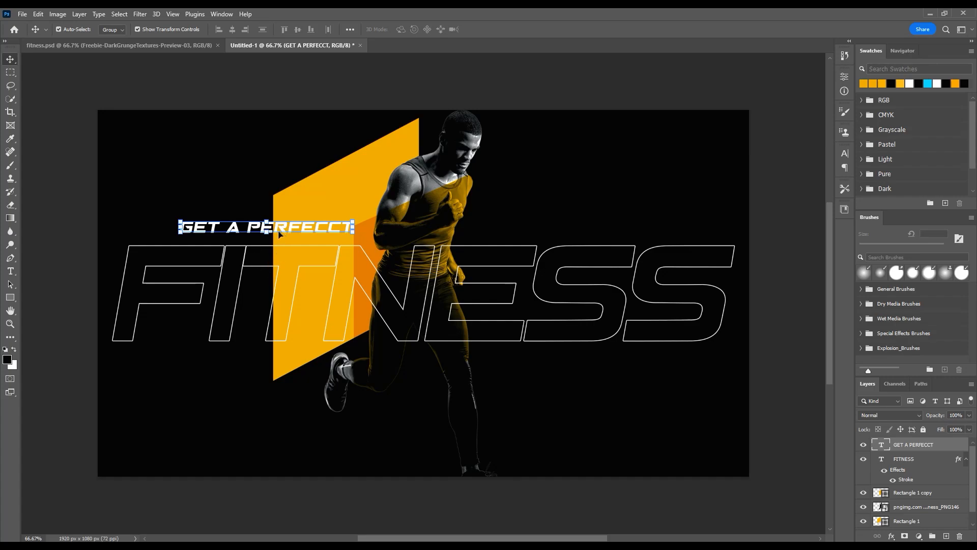
# Step: Duplicate the tagline below the last letters of FITNESS, change its text to SHAPE YOUR BODY, and shift it slightly left
pyautogui.moveTo(283, 230); pyautogui.dragTo(617, 360)
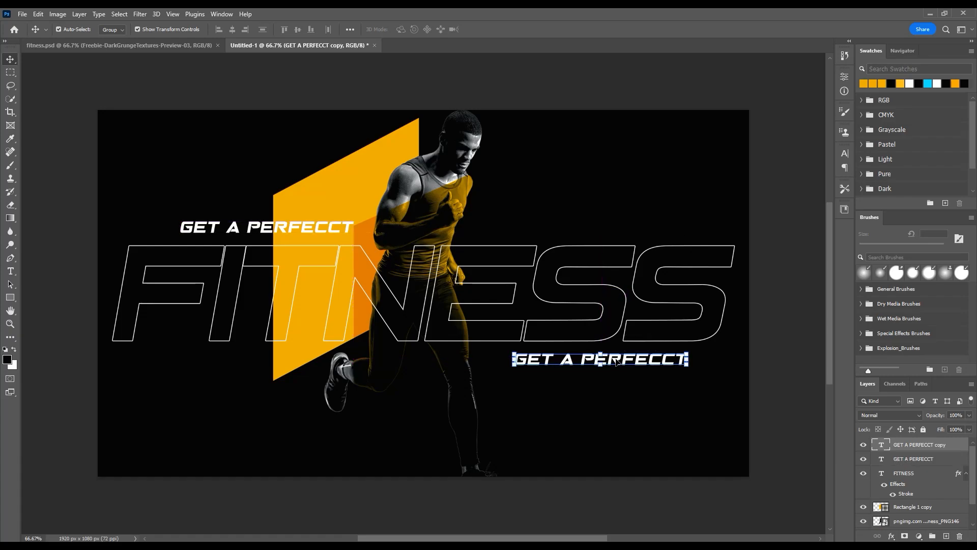
pyautogui.doubleClick(616, 360)
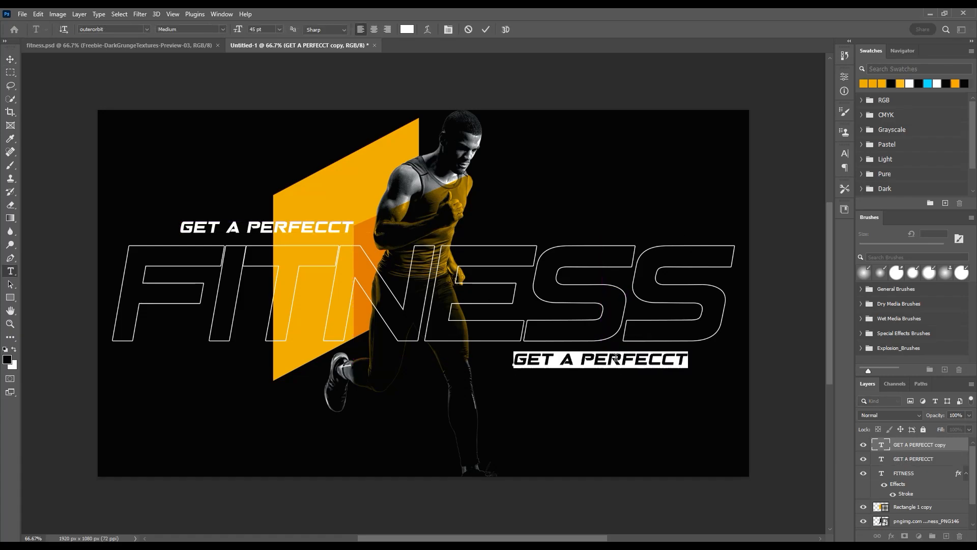
pyautogui.write('SHAPE')
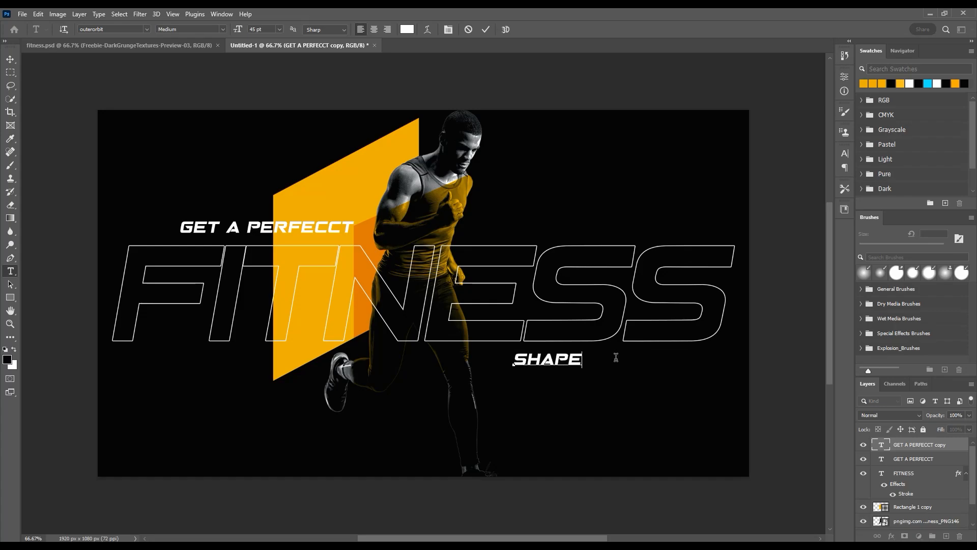
pyautogui.write(' YOUR BODY')
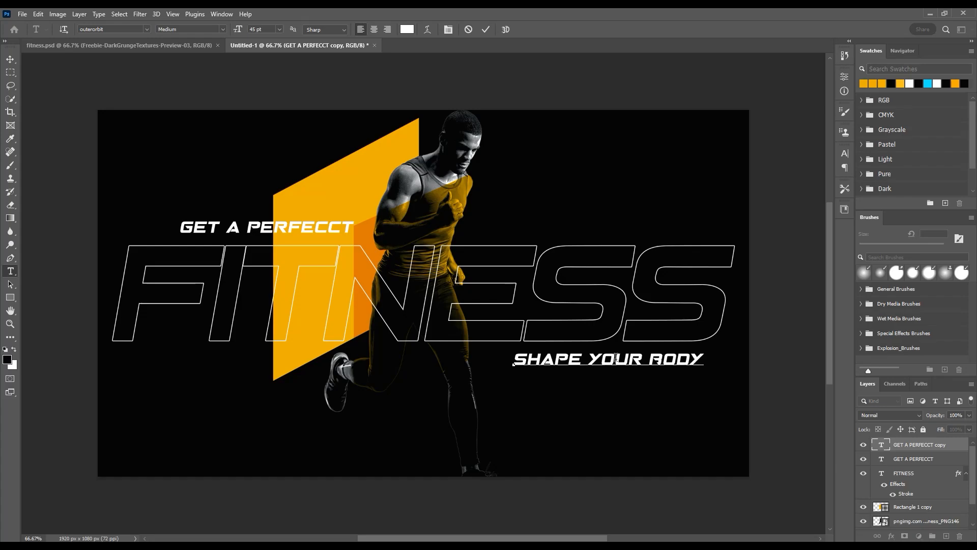
pyautogui.click(11, 59)
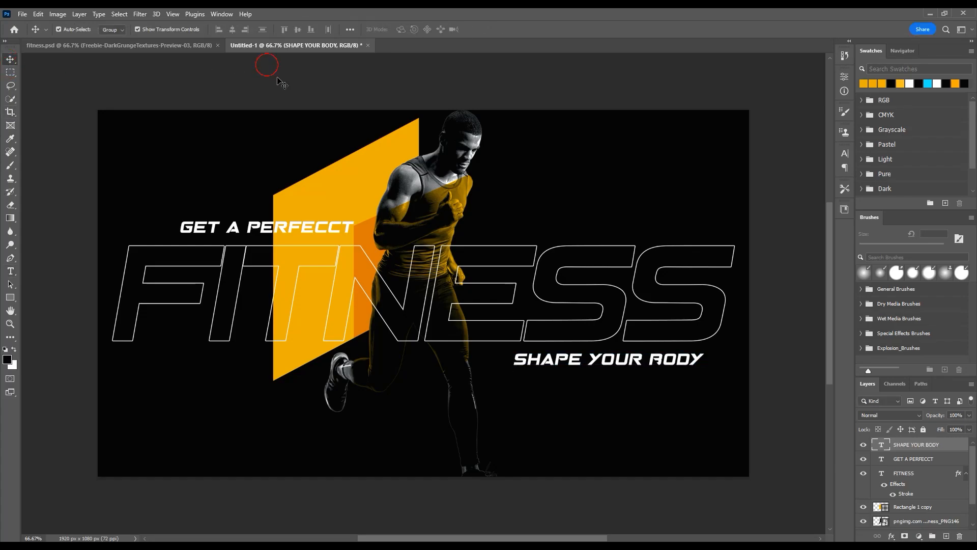
pyautogui.moveTo(662, 371); pyautogui.dragTo(643, 371)
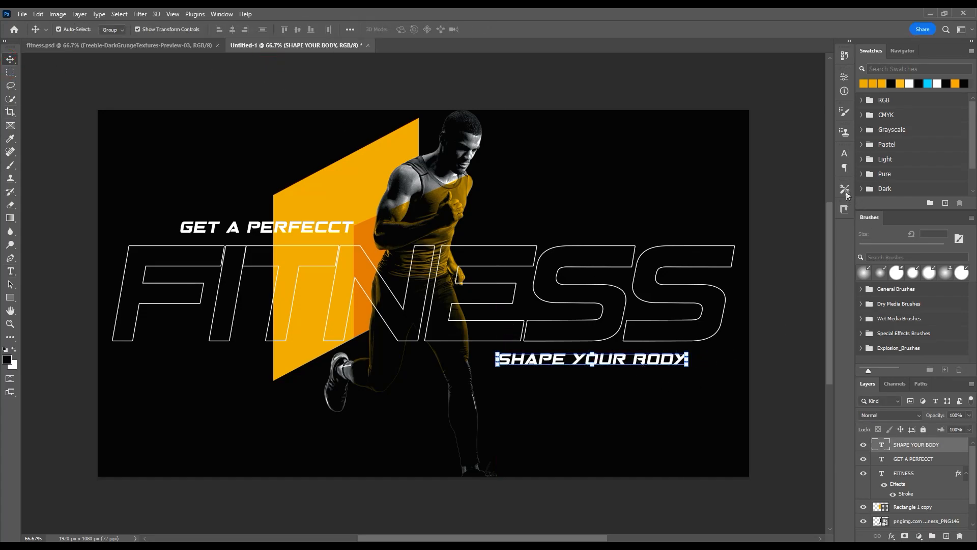
# Step: Colour the SHAPE YOUR BODY text orange e8aa00, sampled from the large parallelogram
pyautogui.click(844, 154)
pyautogui.click(819, 209)
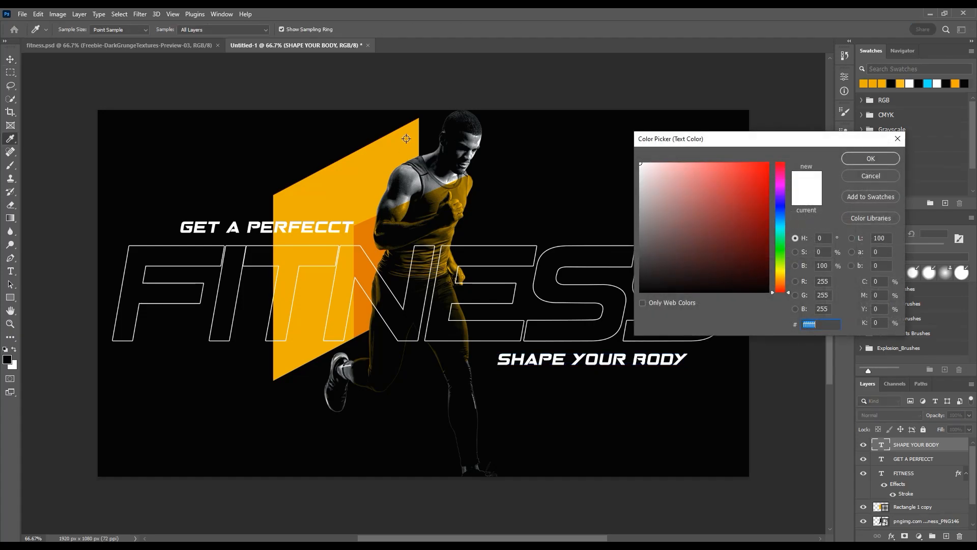
pyautogui.click(407, 139)
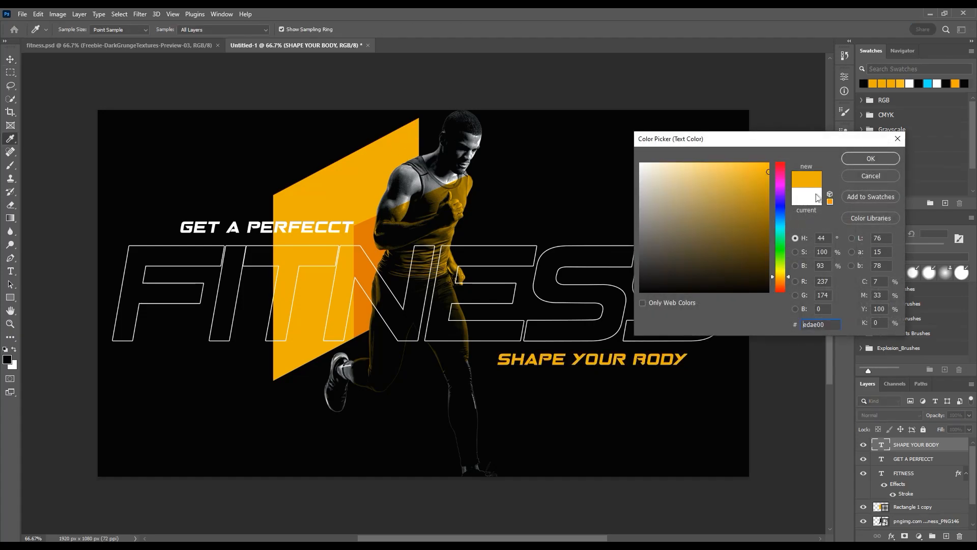
pyautogui.click(886, 159)
pyautogui.click(630, 89)
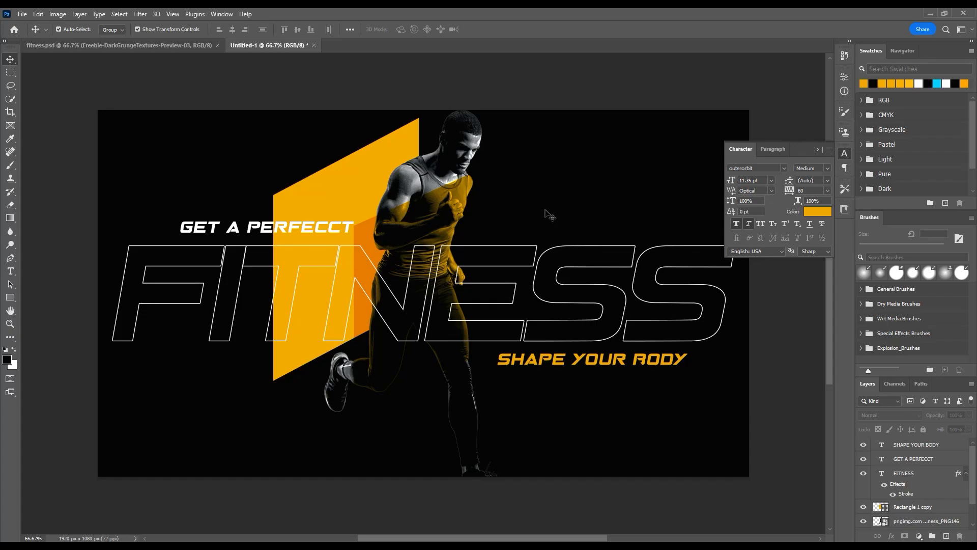
pyautogui.click(818, 150)
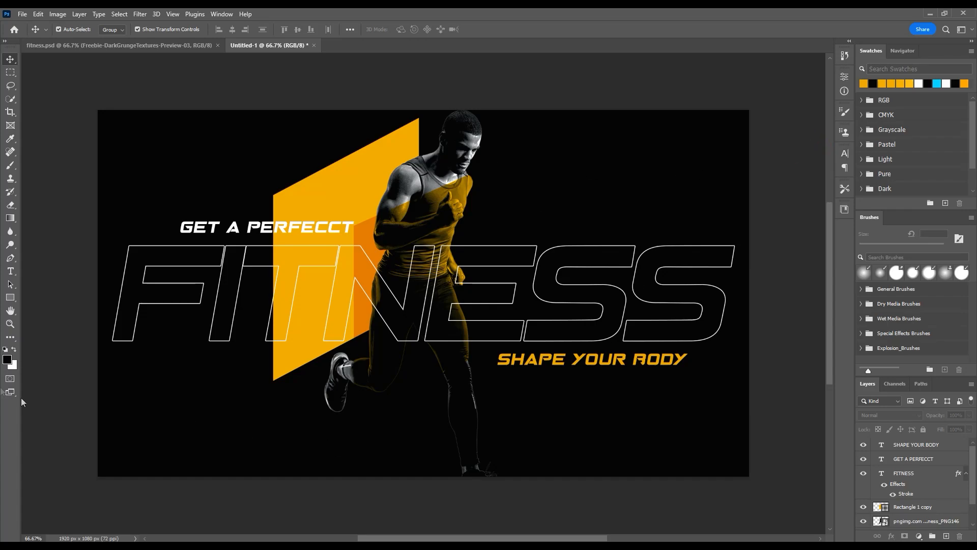
# Step: Draw a horizontal line about 1034 px long near the canvas's lower edge, with a 1 px orange stroke and no fill
pyautogui.rightClick(12, 301)
pyautogui.click(51, 335)
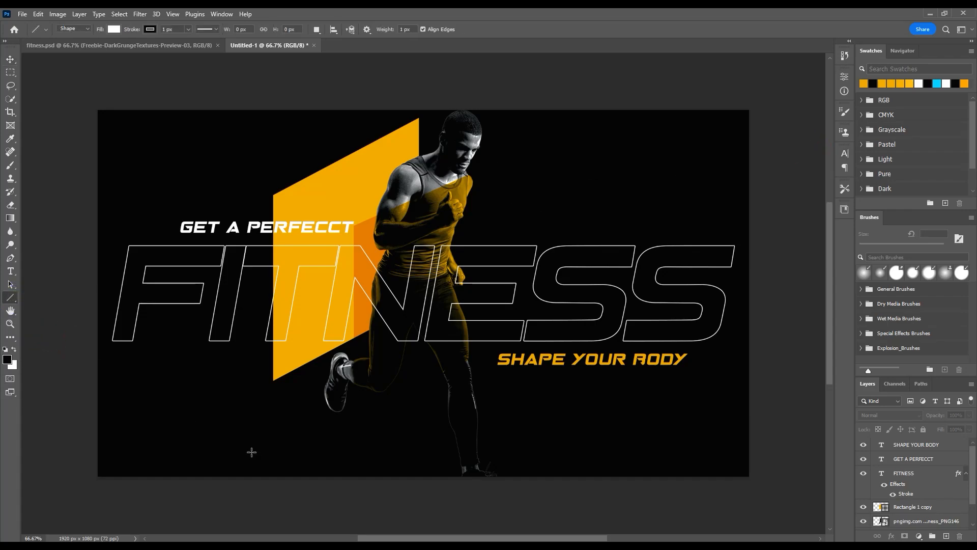
pyautogui.moveTo(229, 446); pyautogui.dragTo(580, 444)
pyautogui.click(149, 30)
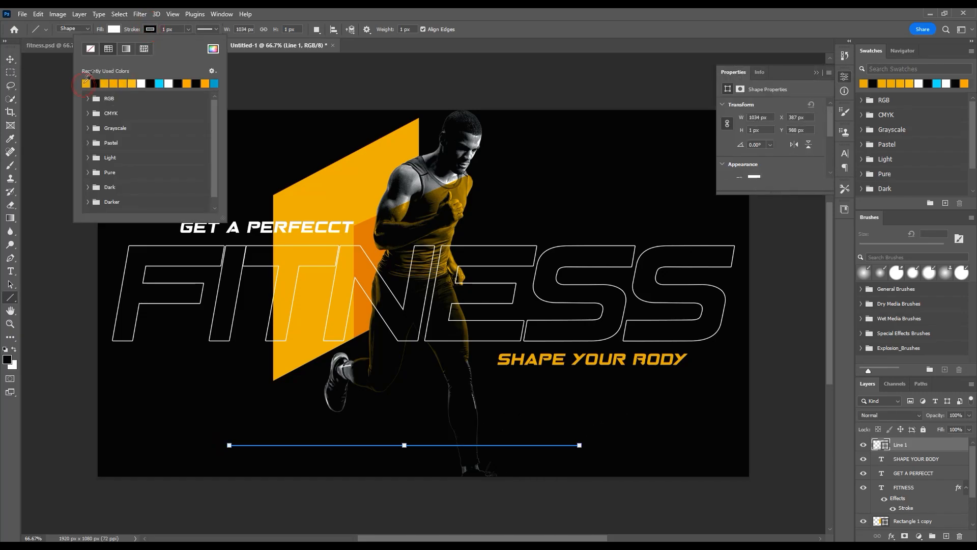
pyautogui.click(85, 84)
pyautogui.click(113, 30)
pyautogui.click(54, 49)
pyautogui.click(10, 60)
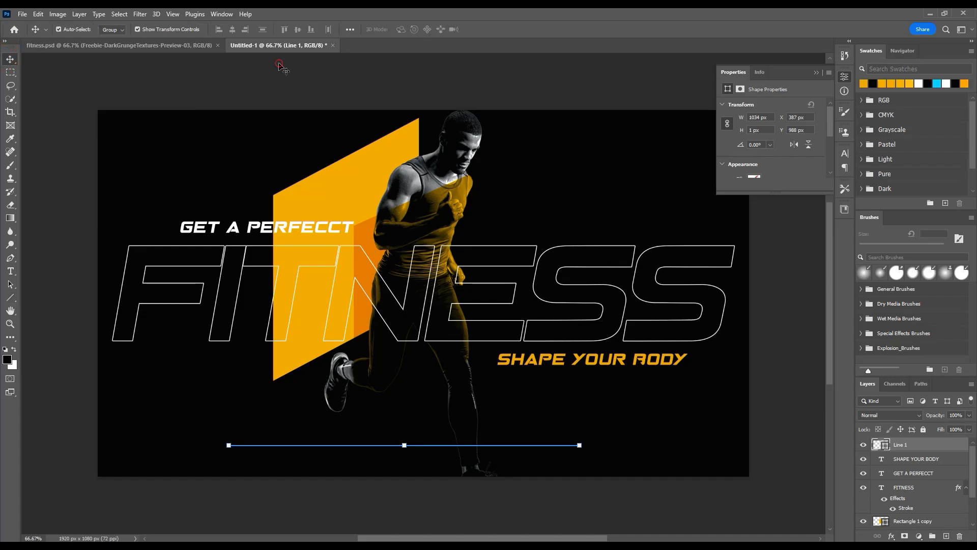
pyautogui.click(283, 68)
# Step: Add the text WEBSITE before the left end of the orange line and scale it to about 17.8 pt
pyautogui.click(11, 271)
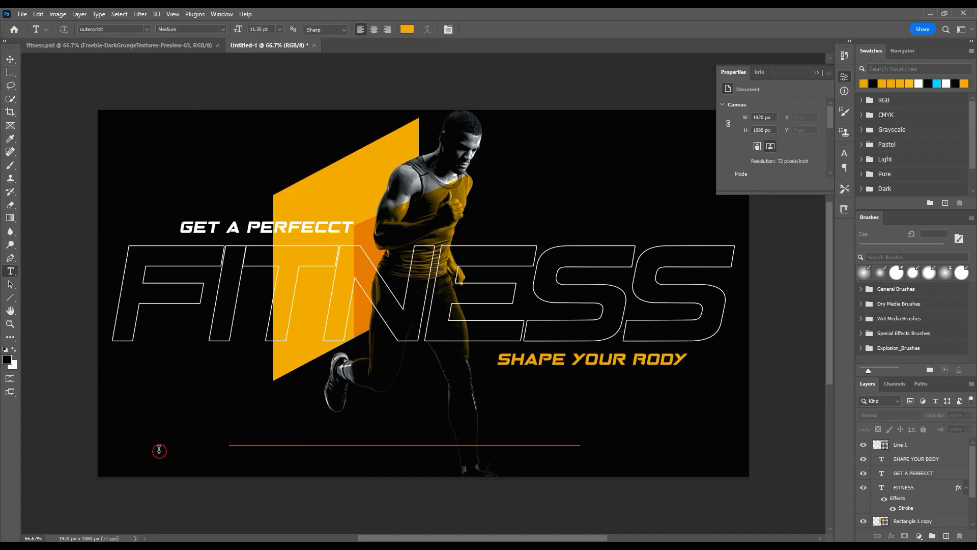
pyautogui.click(161, 449)
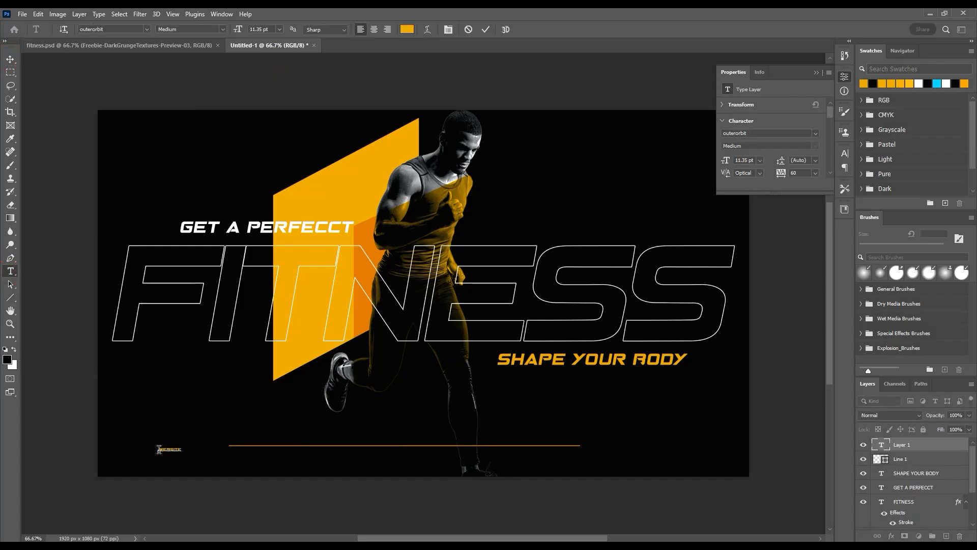
pyautogui.click(10, 59)
pyautogui.click(183, 453)
pyautogui.moveTo(182, 454); pyautogui.dragTo(207, 447)
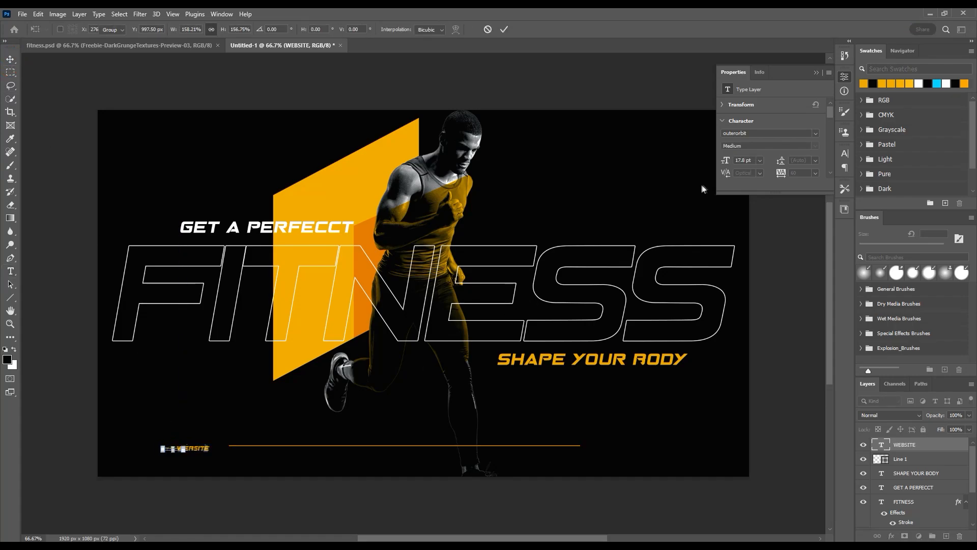
pyautogui.press('Return')
# Step: Set the WEBSITE text's tracking to 200 and its colour to white ffffff
pyautogui.write('200')
pyautogui.press('Return')
pyautogui.click(845, 153)
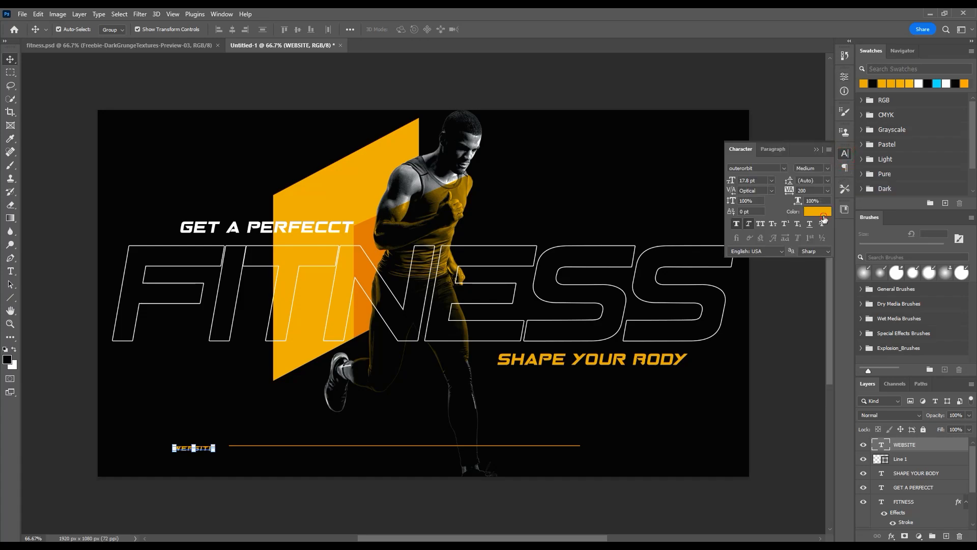
pyautogui.click(818, 211)
pyautogui.write('ffffff')
pyautogui.click(872, 158)
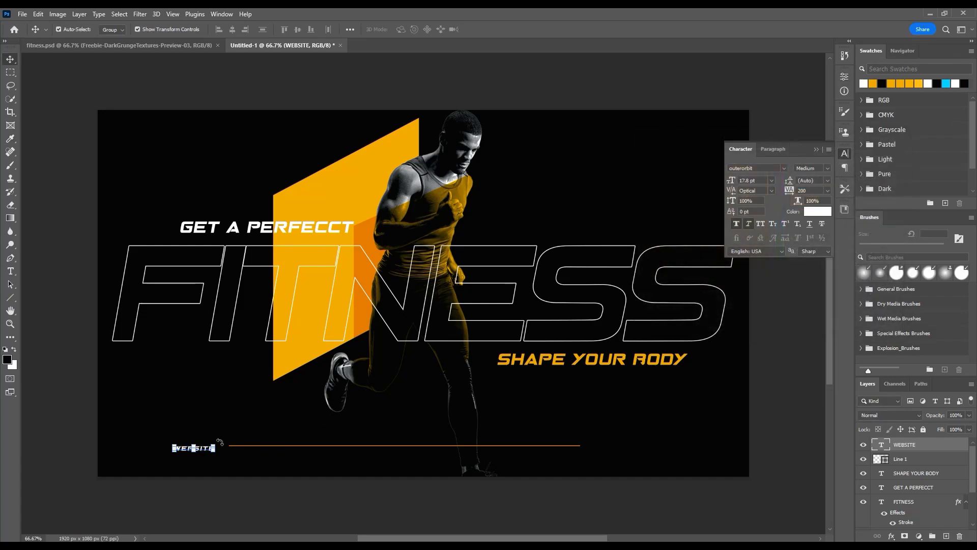
pyautogui.moveTo(206, 453); pyautogui.dragTo(616, 447)
pyautogui.press('Up')
pyautogui.press('Up')
pyautogui.doubleClick(615, 446)
pyautogui.write('WWW.DZIGNEX.COM')
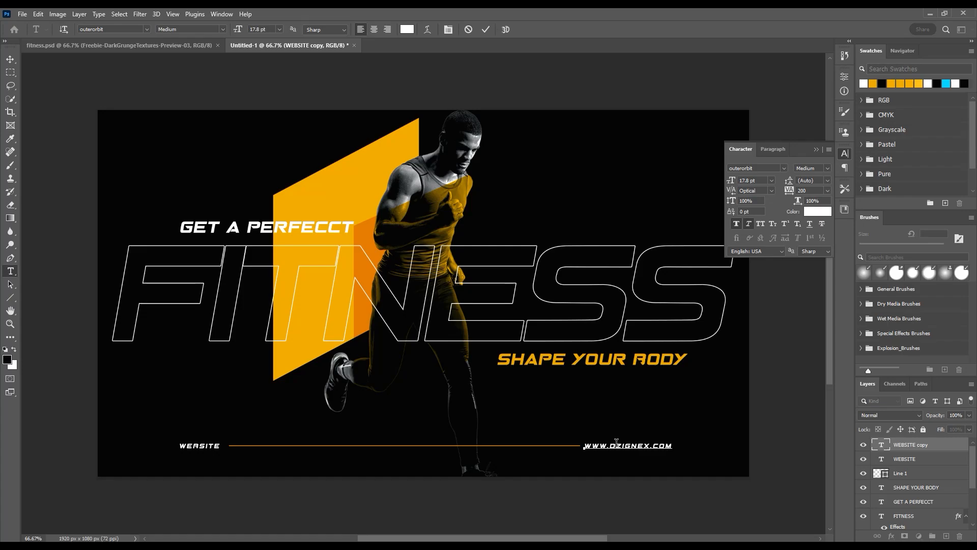
pyautogui.click(9, 60)
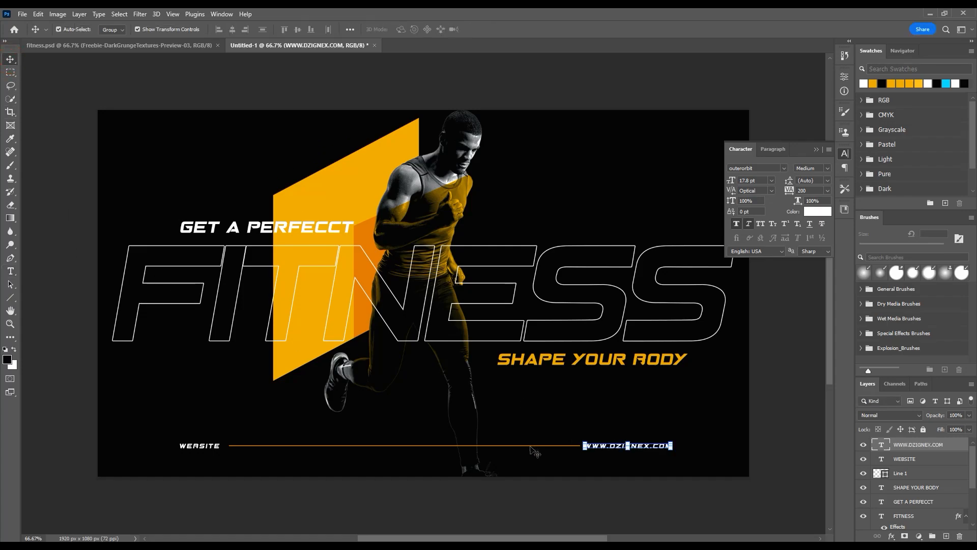
# Step: Align the line, WEBSITE and web address by their vertical centres and nudge them together slightly left and down
pyautogui.keyDown('shift'); pyautogui.click(914, 473); pyautogui.keyUp('shift')
pyautogui.click(297, 32)
pyautogui.moveTo(602, 449); pyautogui.dragTo(598, 450)
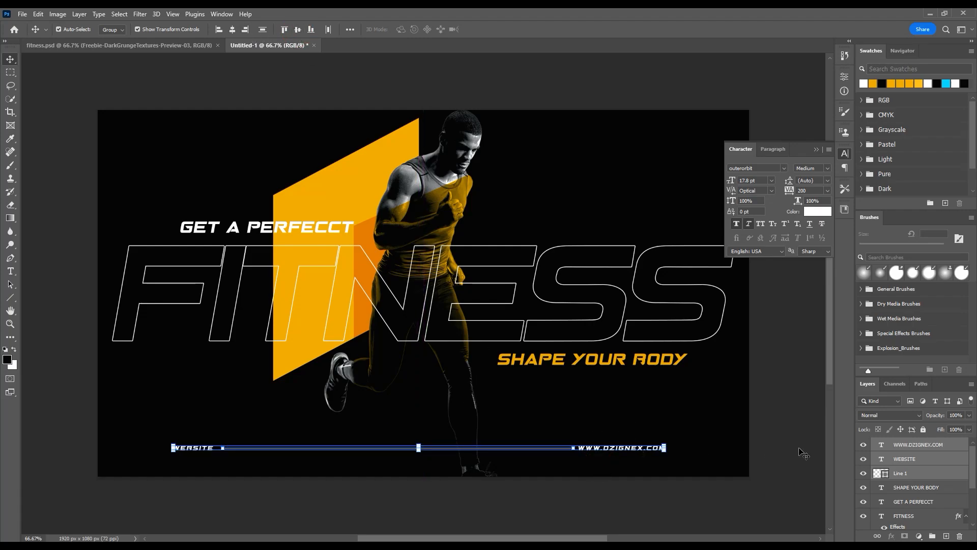
# Step: Nudge the footer line, WEBSITE and web address together further down towards the banner's bottom edge and deselect them
pyautogui.press('Down')
pyautogui.press('Down')
pyautogui.press('Down')
pyautogui.press('Down')
pyautogui.press('Down')
pyautogui.press('Down')
pyautogui.press('Down')
pyautogui.press('Down')
pyautogui.press('Down')
pyautogui.press('Down')
pyautogui.press('Down')
pyautogui.press('Down')
pyautogui.press('Down')
pyautogui.press('Down')
pyautogui.press('Down')
pyautogui.press('Down')
pyautogui.press('Down')
pyautogui.press('Down')
pyautogui.press('Down')
pyautogui.press('Down')
pyautogui.press('Down')
pyautogui.press('Down')
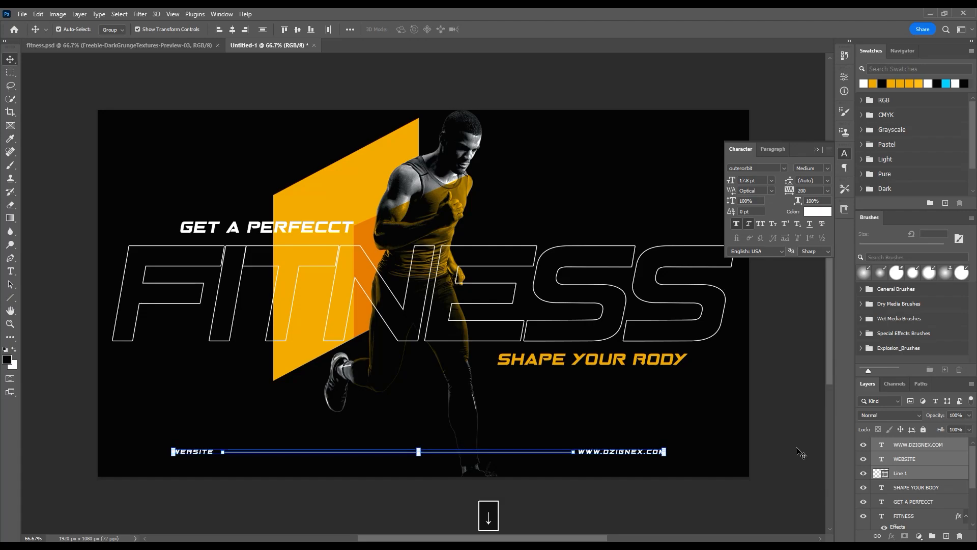
pyautogui.press('Down')
pyautogui.press('Down')
pyautogui.press('Down')
pyautogui.press('Down')
pyautogui.press('Down')
pyautogui.press('Down')
pyautogui.press('Down')
pyautogui.click(796, 447)
pyautogui.click(642, 456)
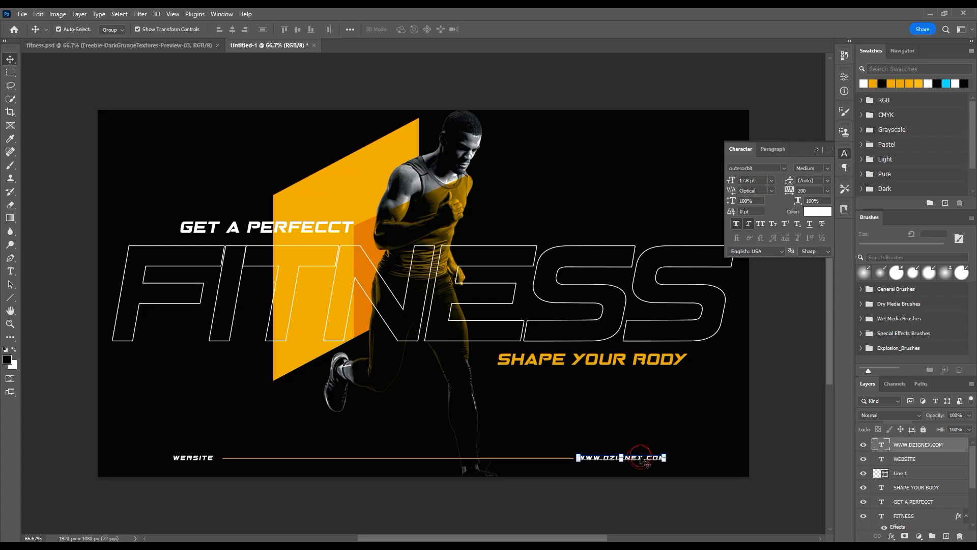
pyautogui.keyDown('shift'); pyautogui.click(207, 458); pyautogui.keyUp('shift')
pyautogui.click(736, 224)
pyautogui.click(788, 421)
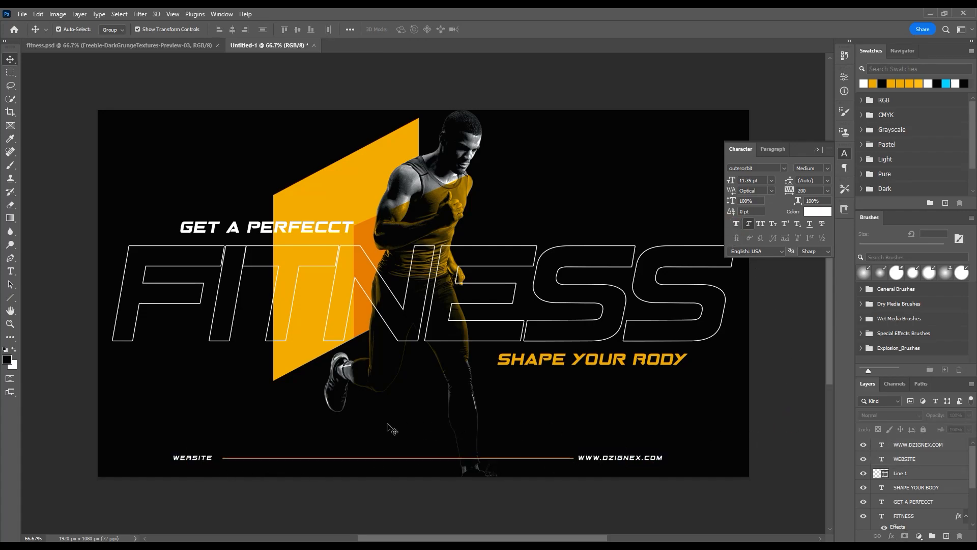
pyautogui.scroll(-2, 355, 429)
pyautogui.scroll(1, 590, 460)
pyautogui.press('space')
pyautogui.moveTo(578, 468); pyautogui.dragTo(589, 466)
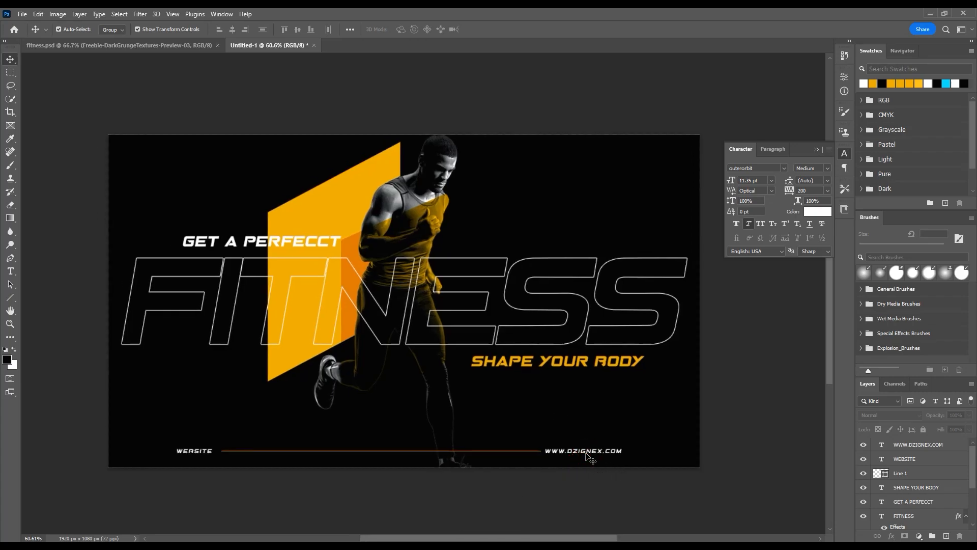
pyautogui.click(591, 451)
pyautogui.keyDown('shift'); pyautogui.click(192, 453); pyautogui.keyUp('shift')
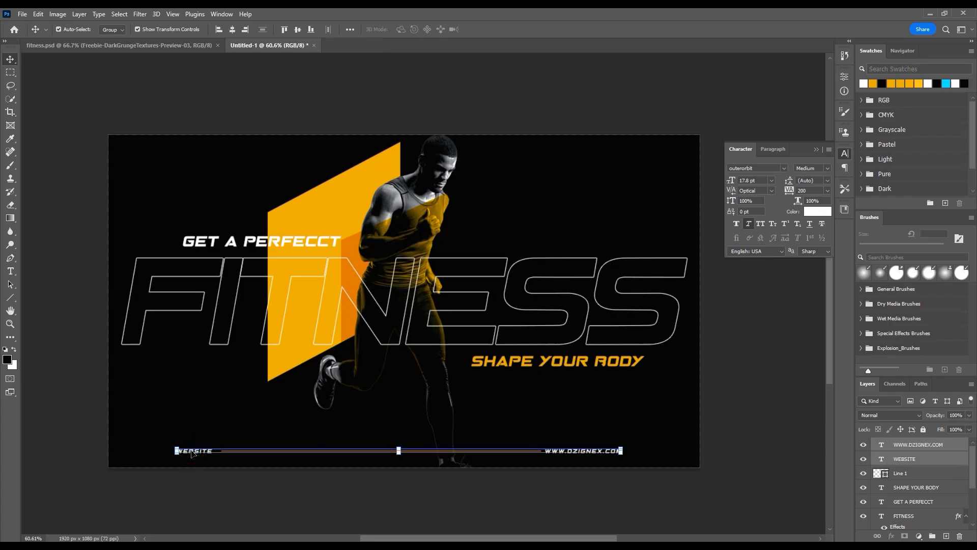
pyautogui.write('15')
pyautogui.press('Return')
pyautogui.click(503, 465)
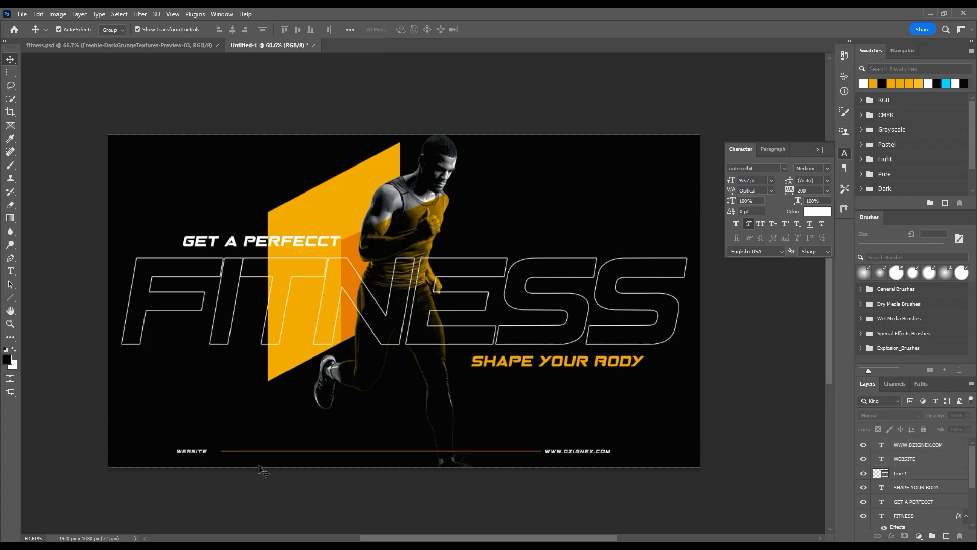
pyautogui.moveTo(192, 458); pyautogui.dragTo(199, 458)
pyautogui.click(456, 476)
# Step: Duplicate the runner cutout, scale the copy up to about 78.29% and shift it left
pyautogui.click(424, 195)
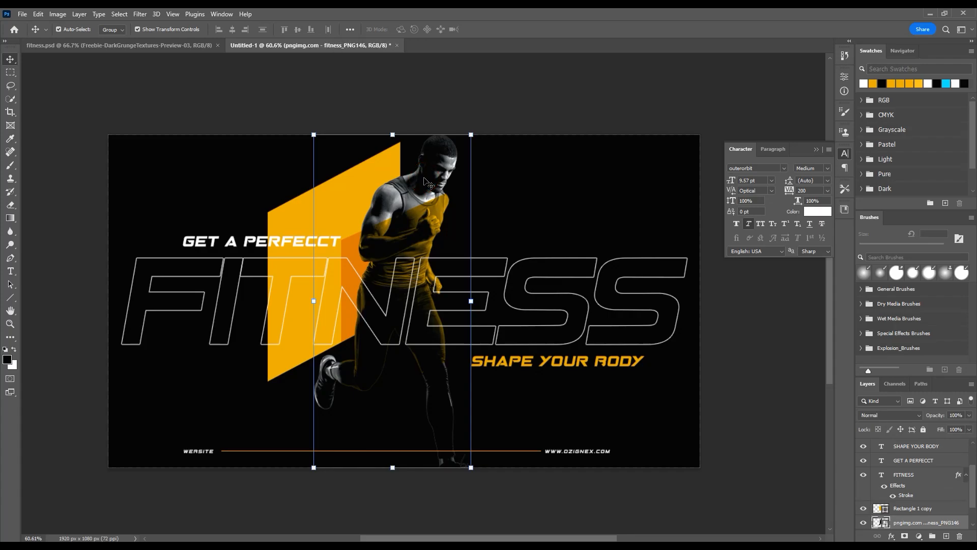
pyautogui.hotkey('ctrl', 'j')
pyautogui.moveTo(472, 301); pyautogui.dragTo(527, 320)
pyautogui.moveTo(437, 212); pyautogui.dragTo(348, 205)
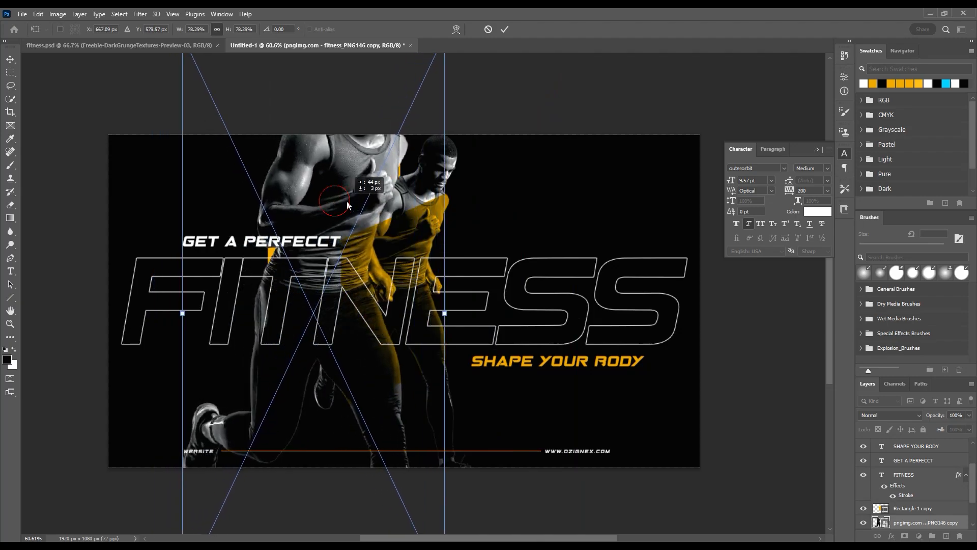
pyautogui.press('Return')
# Step: Send the enlarged runner copy behind the original runner, move it to the banner's right half and enlarge it slightly more
pyautogui.hotkey('ctrl', '[')
pyautogui.hotkey('ctrl', '[')
pyautogui.hotkey('ctrl', ']')
pyautogui.moveTo(362, 187); pyautogui.dragTo(491, 207)
pyautogui.moveTo(588, 351); pyautogui.dragTo(612, 344)
# Step: Set the enlarged runner copy's blend mode to Luminosity and strongly reduce its fill for a faint background figure
pyautogui.click(889, 415)
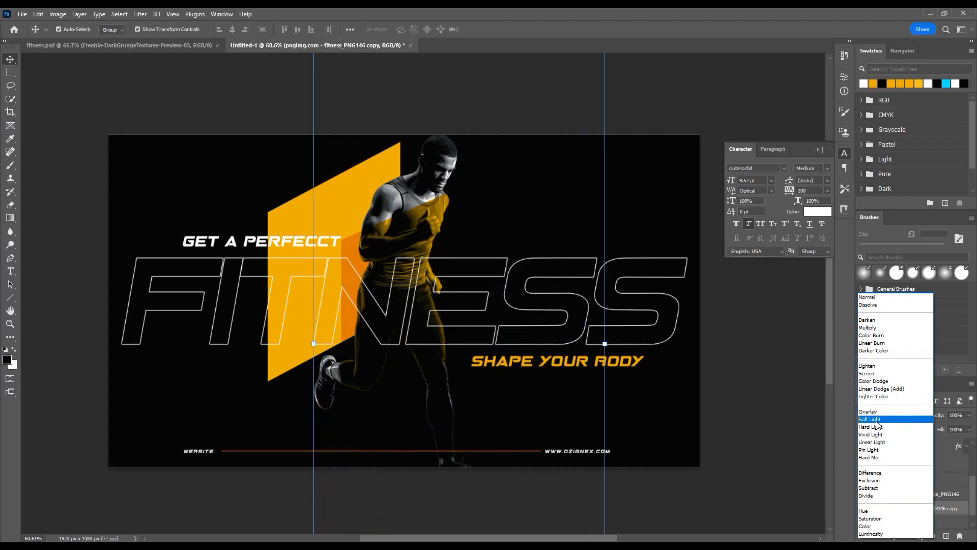
pyautogui.click(871, 533)
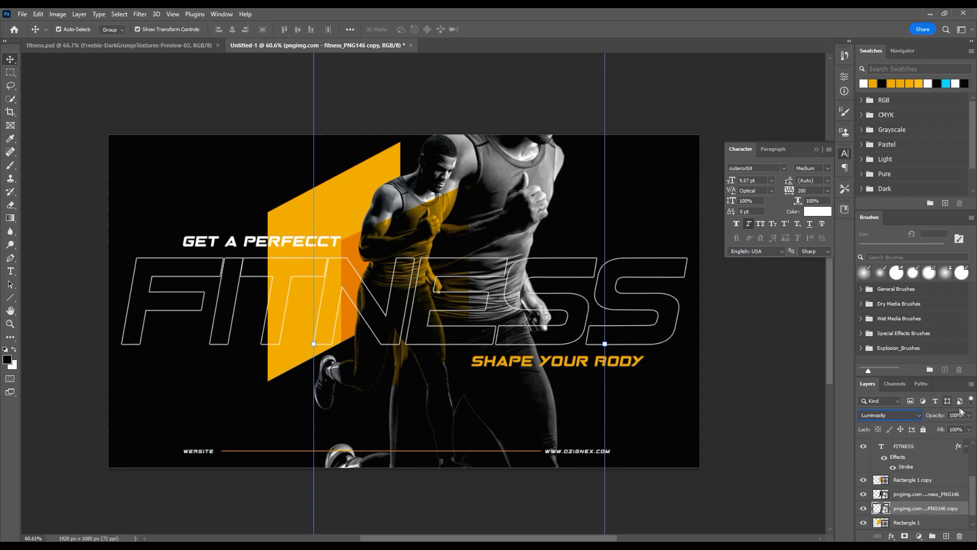
pyautogui.moveTo(936, 429); pyautogui.dragTo(932, 428)
pyautogui.click(733, 469)
# Step: Place Freebie-DarkGrungeTextures-Preview-03 from New folder in File Explorer into the banner and scale it to 1920 px wide
pyautogui.hotkey('alt', 'Tab')
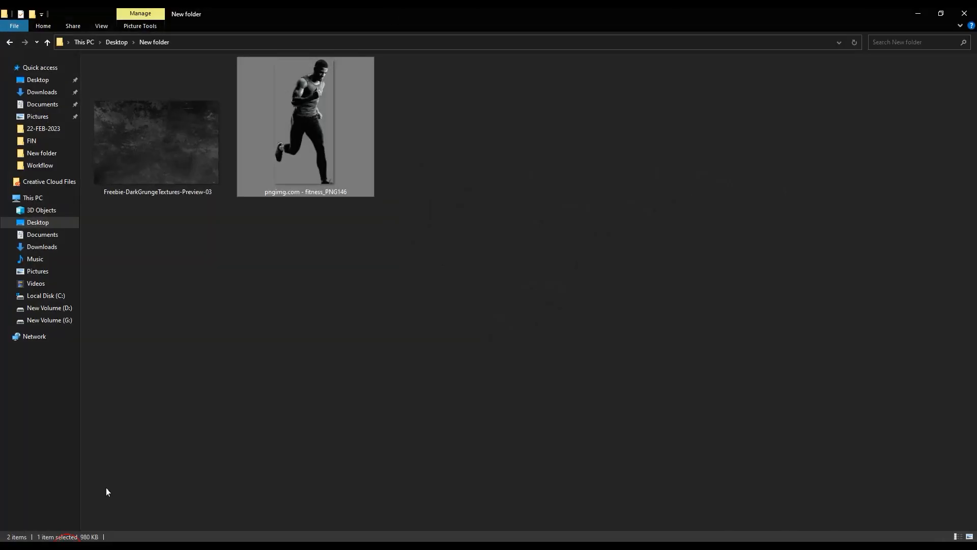
pyautogui.moveTo(178, 174); pyautogui.dragTo(335, 370)
pyautogui.moveTo(406, 411); pyautogui.dragTo(416, 475)
pyautogui.moveTo(653, 300); pyautogui.dragTo(699, 305)
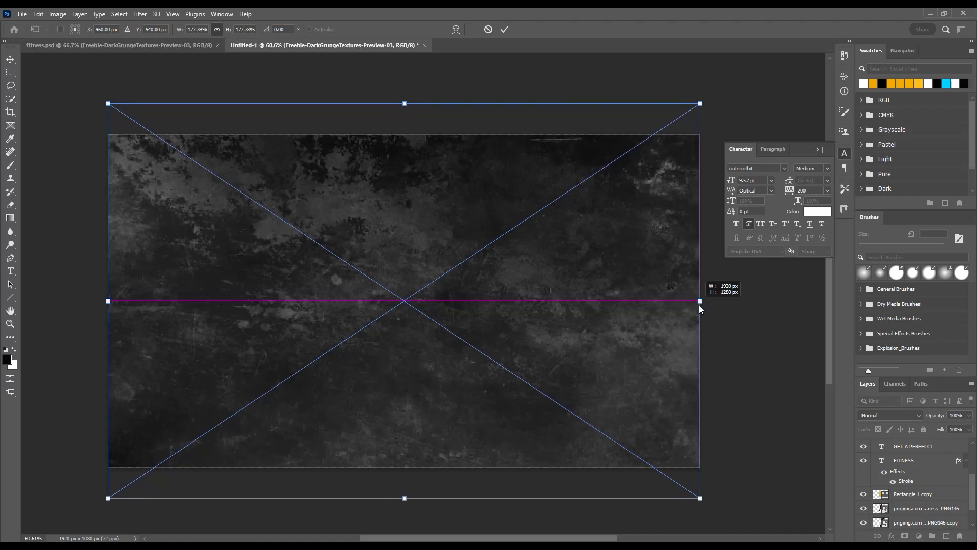
pyautogui.press('Return')
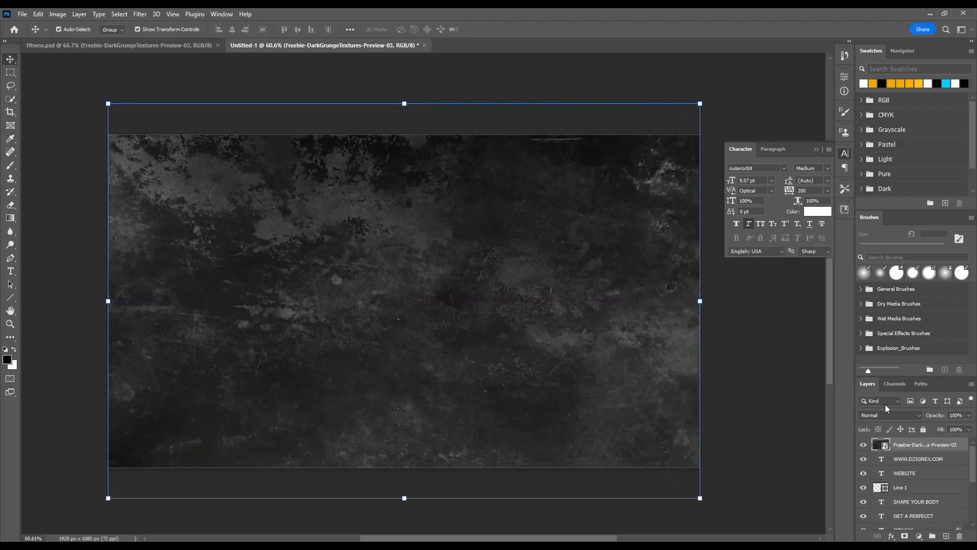
# Step: Set the grunge texture layer to Lighter Color blending with 50% opacity and 80% fill
pyautogui.click(883, 415)
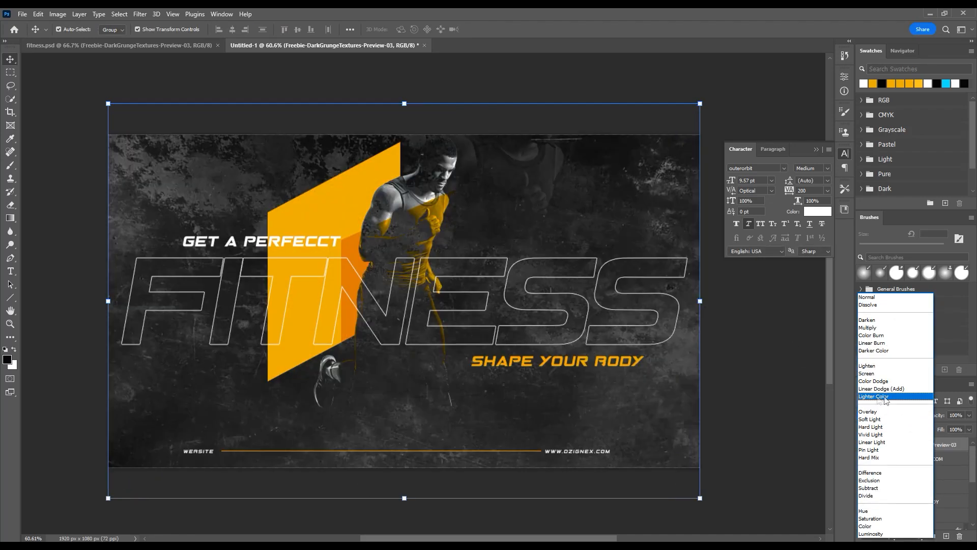
pyautogui.click(883, 397)
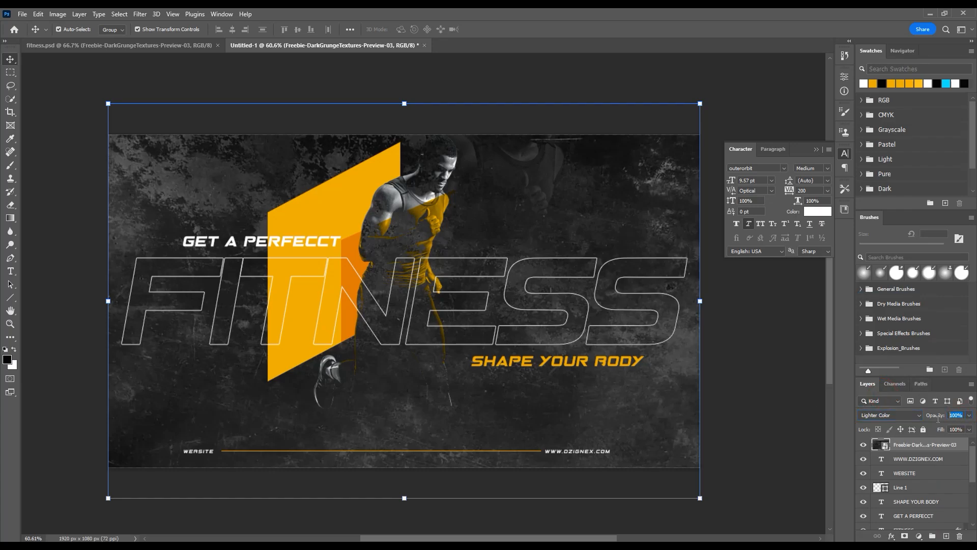
pyautogui.write('50')
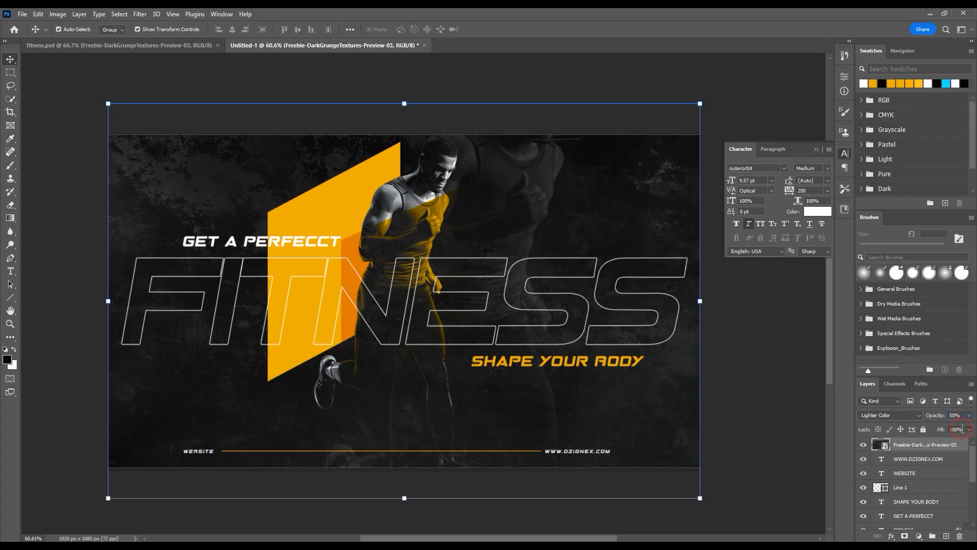
pyautogui.scroll(-3, 964, 429)
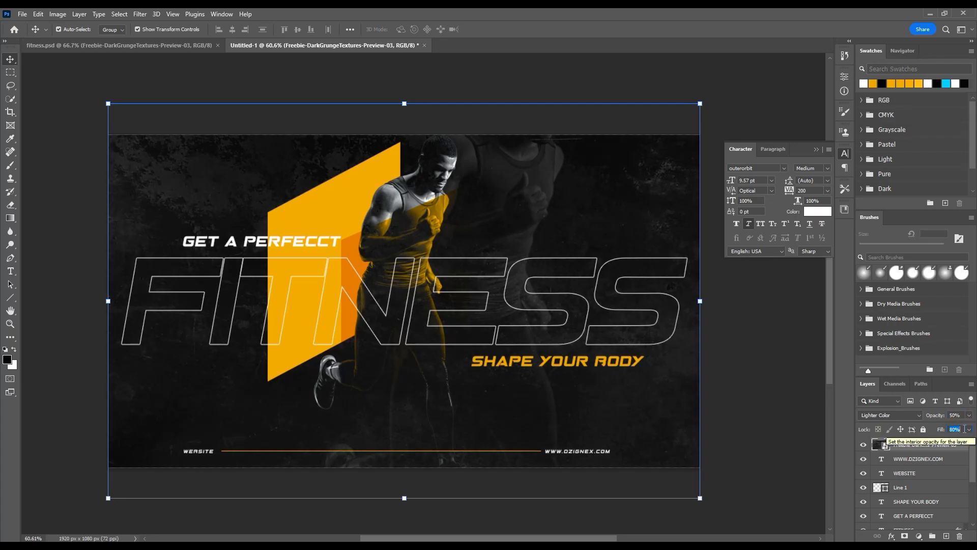
pyautogui.click(769, 405)
pyautogui.click(605, 410)
pyautogui.click(502, 206)
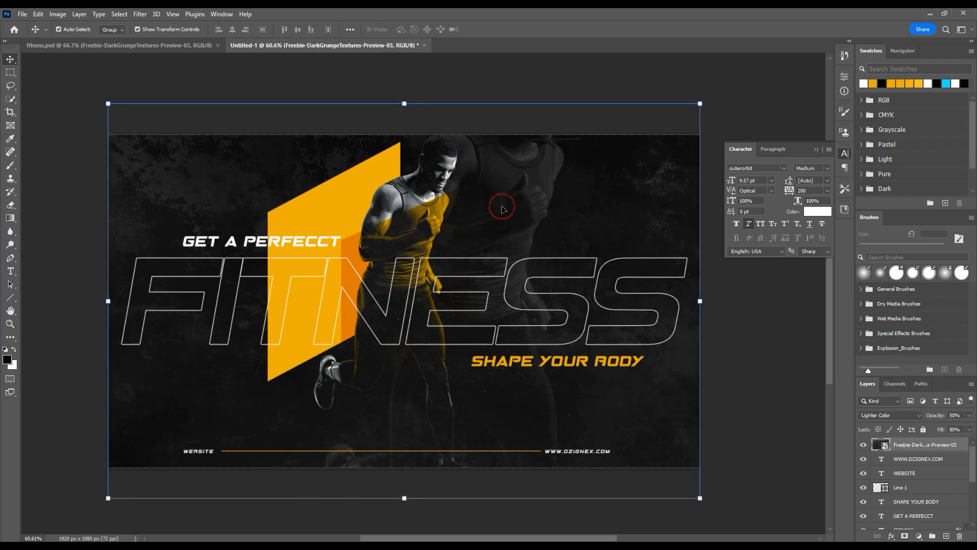
pyautogui.click(913, 502)
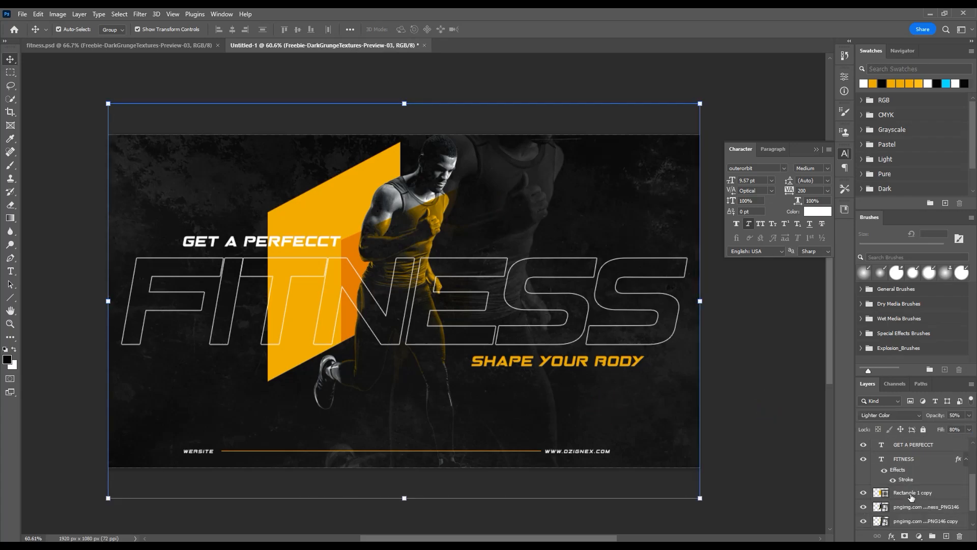